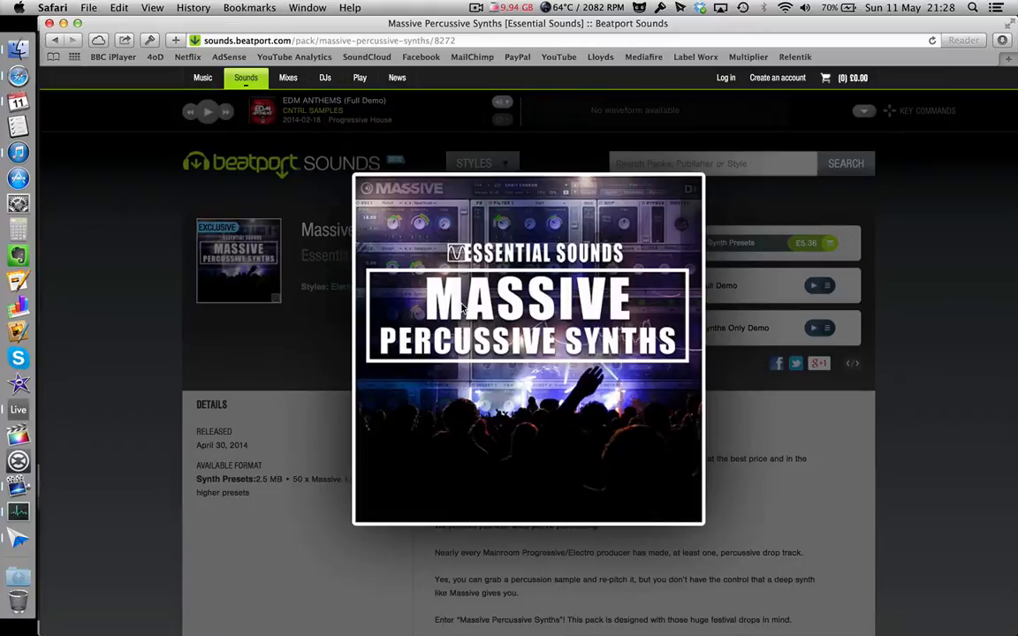
- Close the enlarged cover artwork and read through the details and summary of the Massive Percussive Synths pack
{"action": "left_click", "coordinate": [881, 415]}
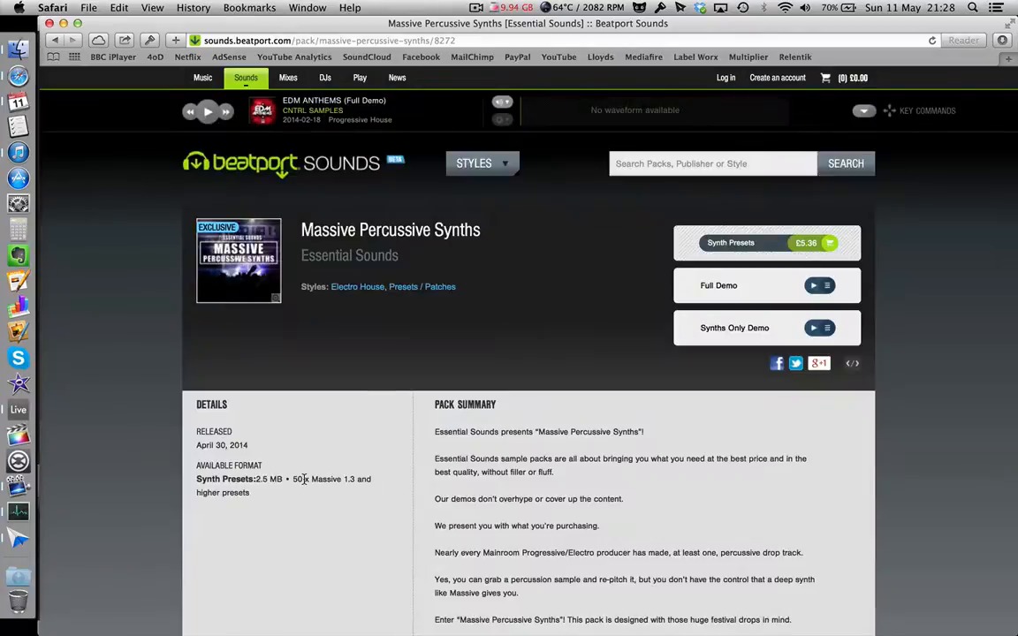
{"action": "scroll", "coordinate": [499, 442], "scroll_direction": "down", "scroll_amount": 2}
{"action": "scroll", "coordinate": [590, 484], "scroll_direction": "down", "scroll_amount": 2}
{"action": "scroll", "coordinate": [590, 484], "scroll_direction": "up", "scroll_amount": 2}
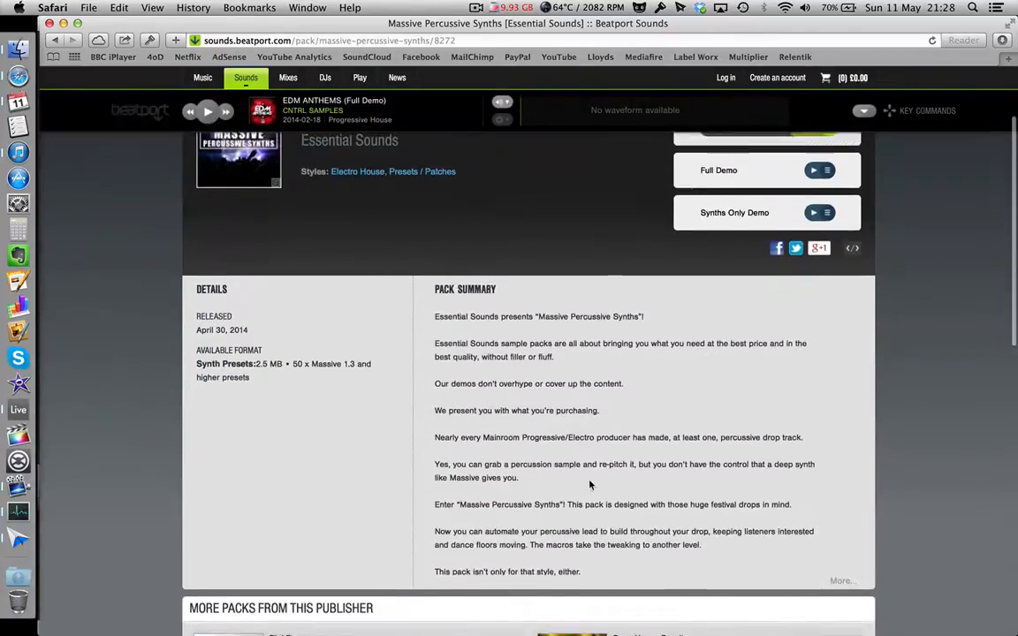
{"action": "scroll", "coordinate": [590, 481], "scroll_direction": "up", "scroll_amount": 2}
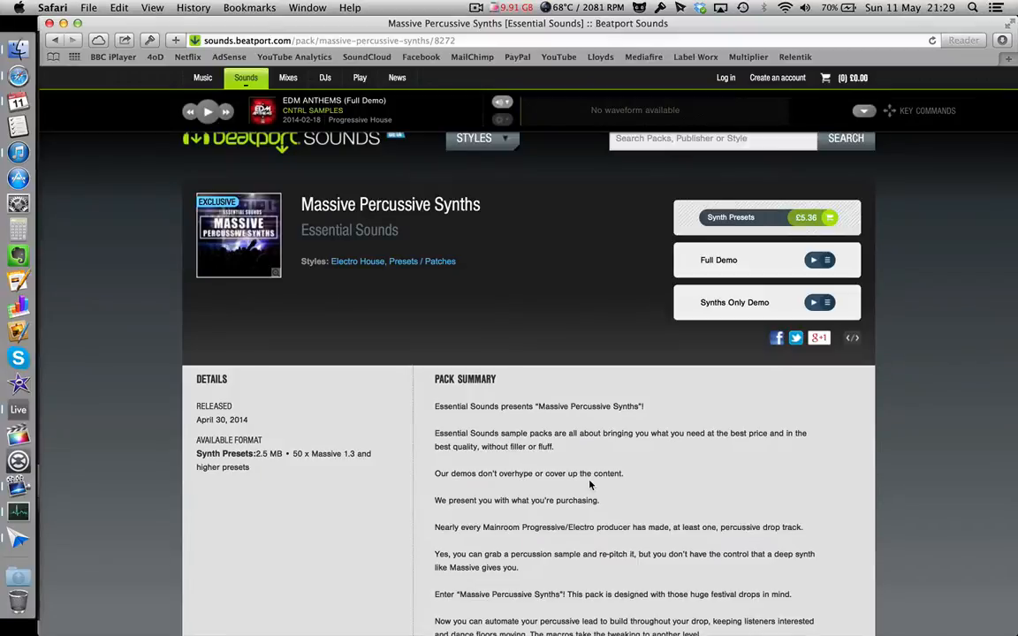
{"action": "scroll", "coordinate": [590, 484], "scroll_direction": "down", "scroll_amount": 5}
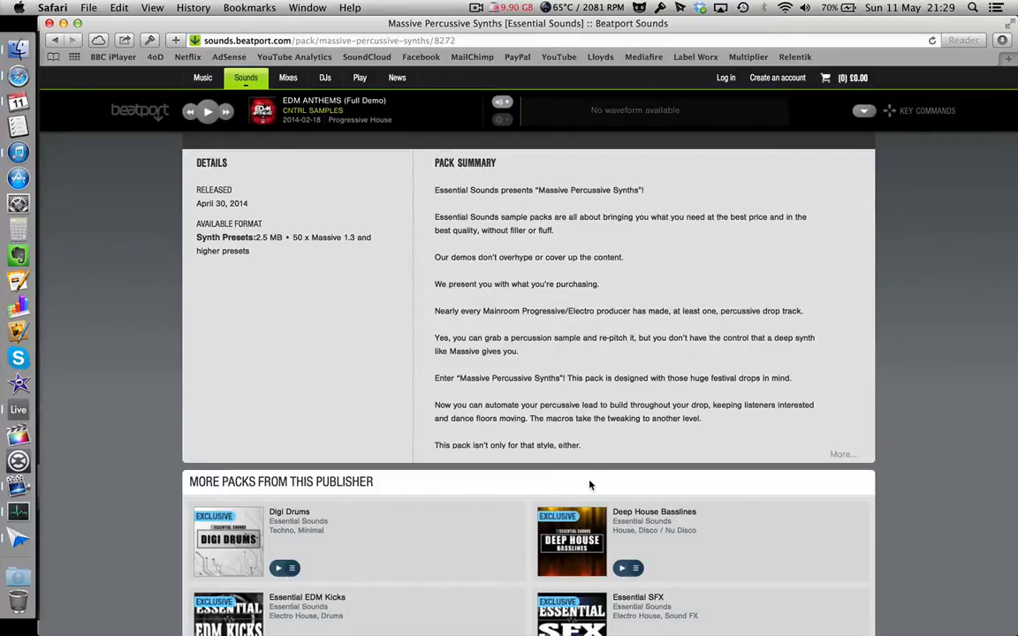
{"action": "scroll", "coordinate": [590, 485], "scroll_direction": "up", "scroll_amount": 5}
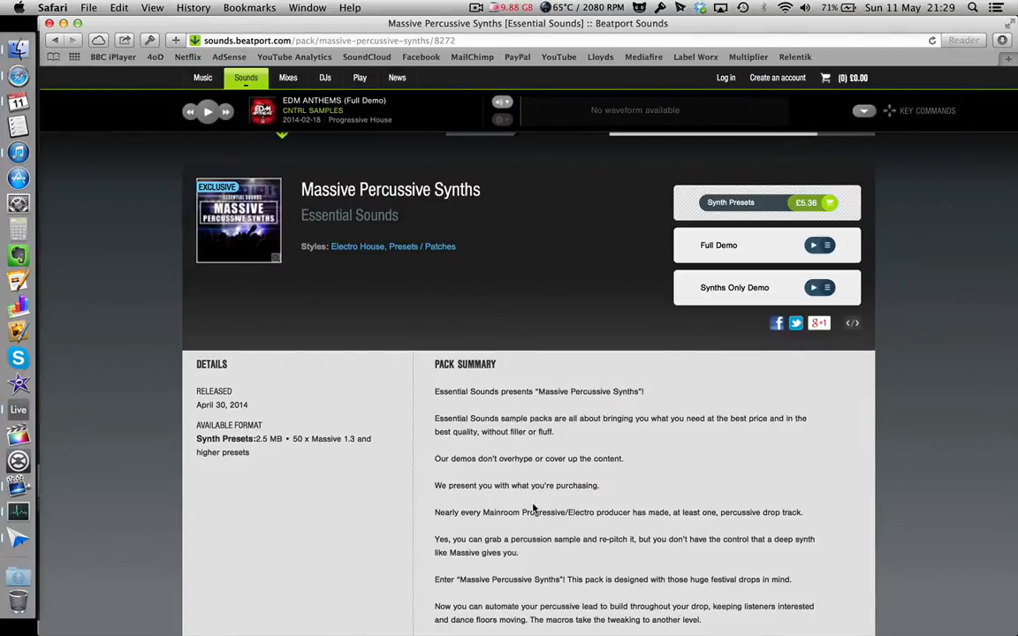
{"action": "scroll", "coordinate": [528, 495], "scroll_direction": "down", "scroll_amount": 3}
{"action": "scroll", "coordinate": [527, 495], "scroll_direction": "down", "scroll_amount": 1}
{"action": "scroll", "coordinate": [527, 493], "scroll_direction": "up", "scroll_amount": 2}
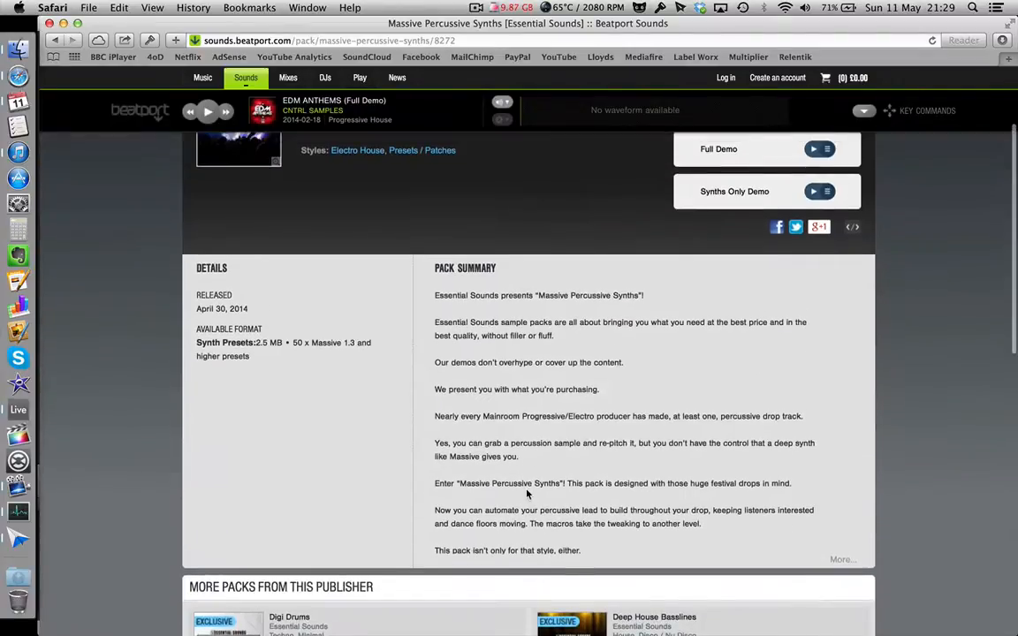
{"action": "scroll", "coordinate": [527, 494], "scroll_direction": "down", "scroll_amount": 5}
- Return to the Beatport Sounds home page, look over its pack charts and open the Presets / Patches style
{"action": "scroll", "coordinate": [545, 392], "scroll_direction": "up", "scroll_amount": 10}
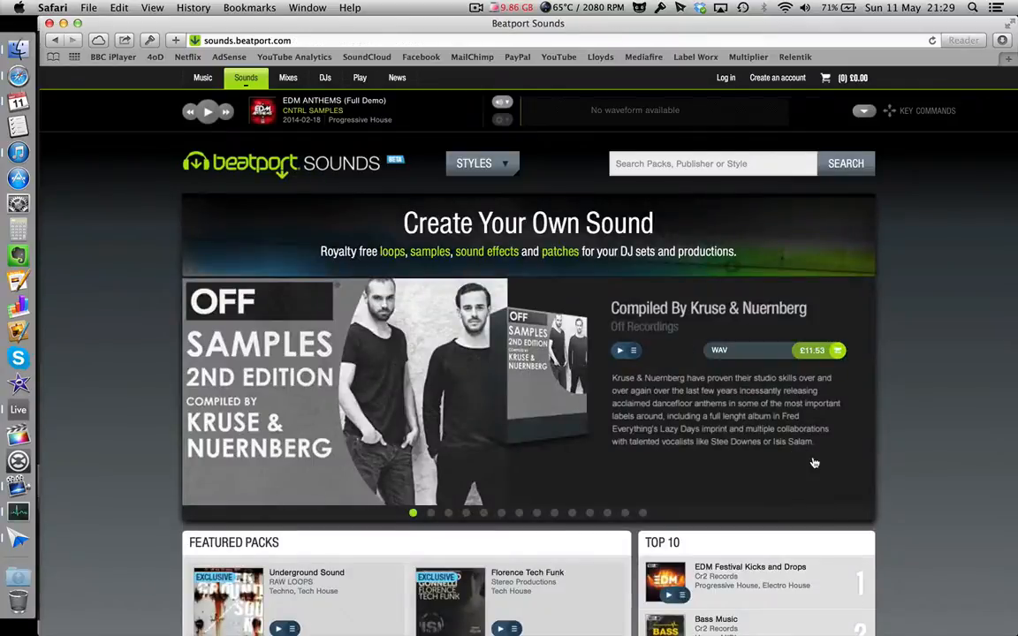
{"action": "scroll", "coordinate": [813, 461], "scroll_direction": "down", "scroll_amount": 10}
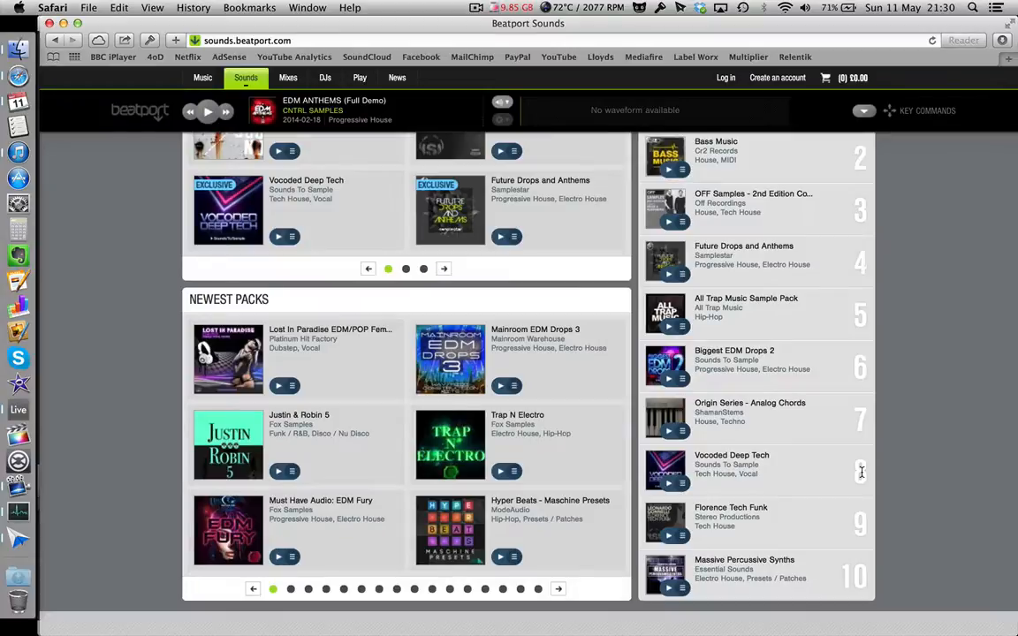
{"action": "scroll", "coordinate": [861, 473], "scroll_direction": "up", "scroll_amount": 10}
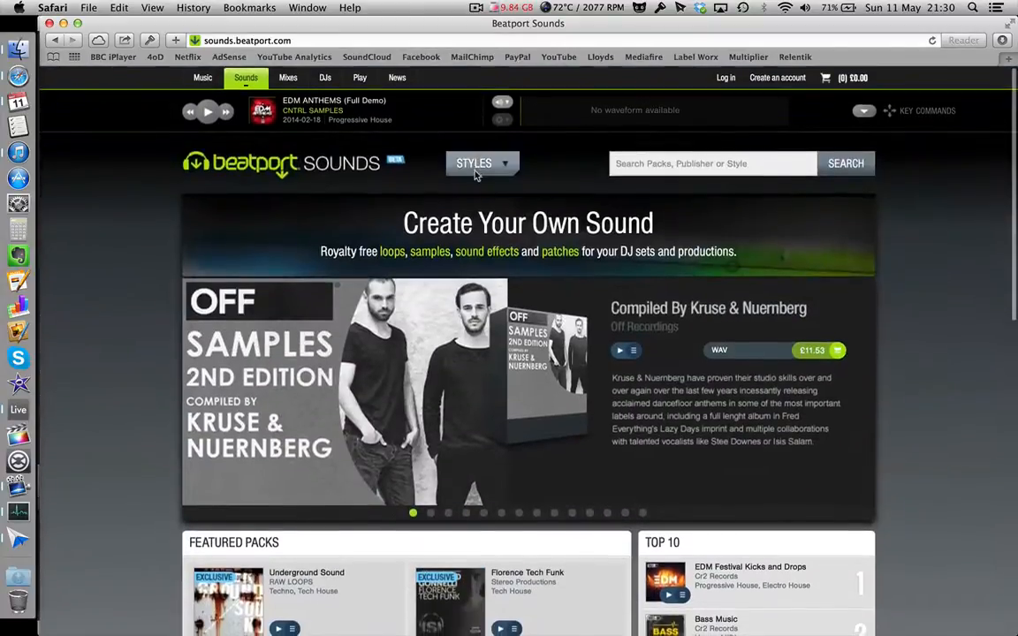
{"action": "mouse_move", "coordinate": [499, 166]}
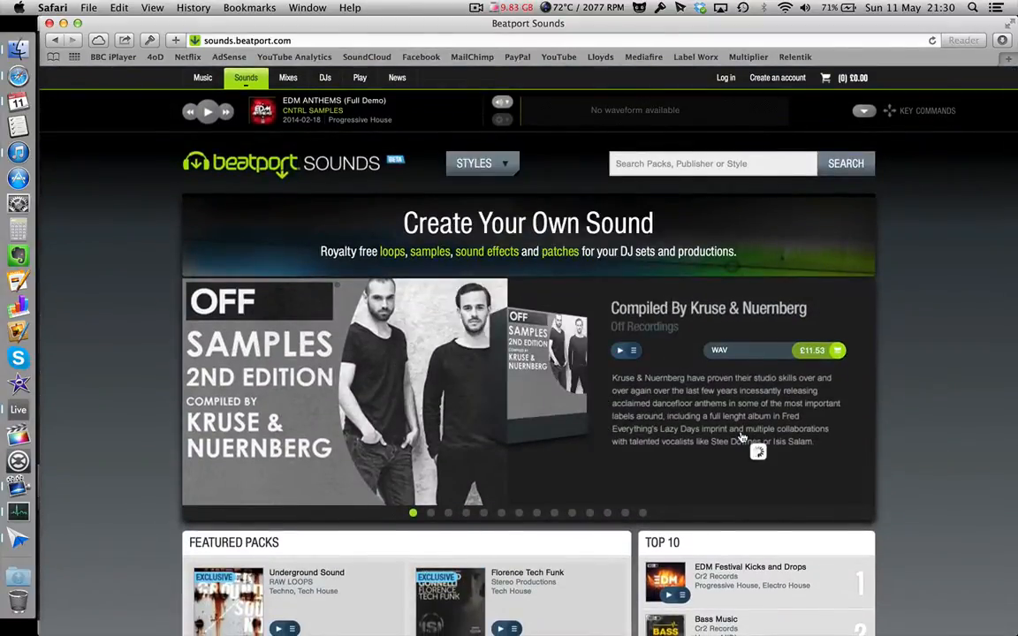
- Examine the featured packs, newest packs and Top 10 chart on the Presets / Patches page
{"action": "scroll", "coordinate": [742, 438], "scroll_direction": "down", "scroll_amount": 10}
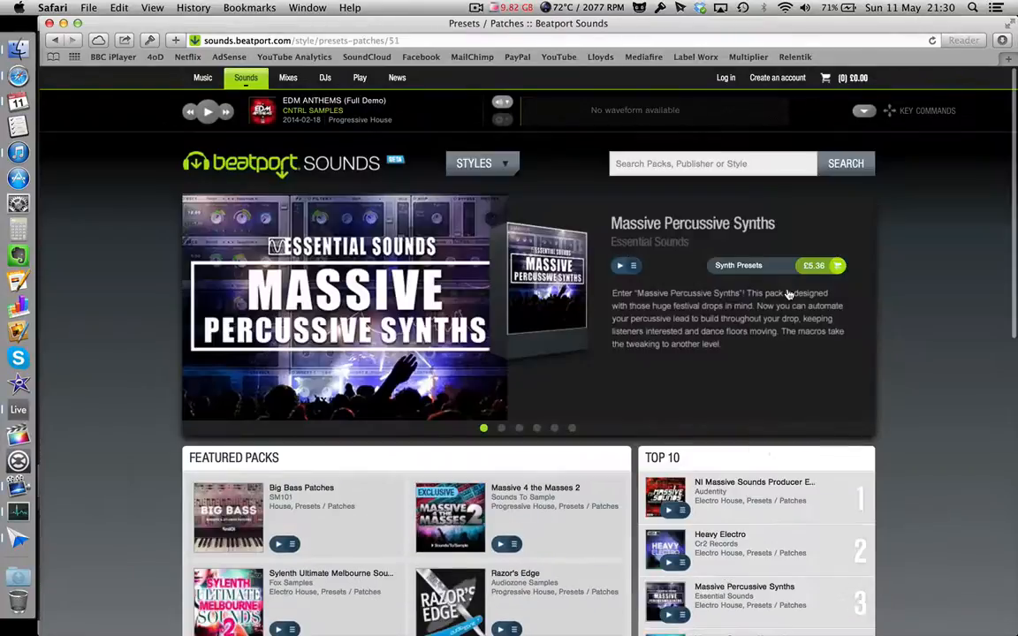
{"action": "scroll", "coordinate": [787, 294], "scroll_direction": "down", "scroll_amount": 6}
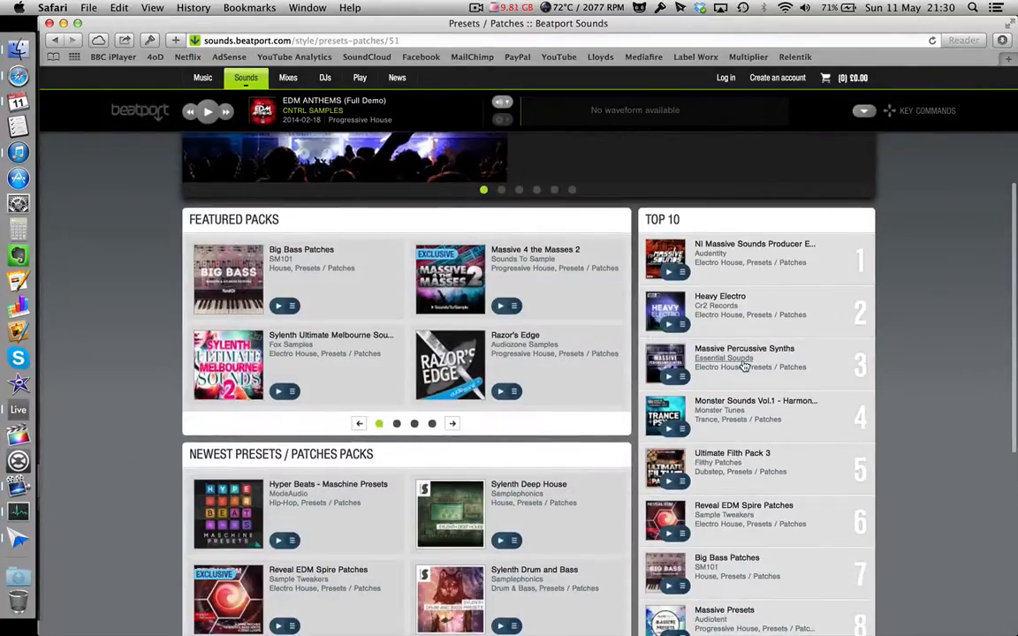
{"action": "scroll", "coordinate": [743, 364], "scroll_direction": "down", "scroll_amount": 5}
{"action": "scroll", "coordinate": [743, 364], "scroll_direction": "up", "scroll_amount": 15}
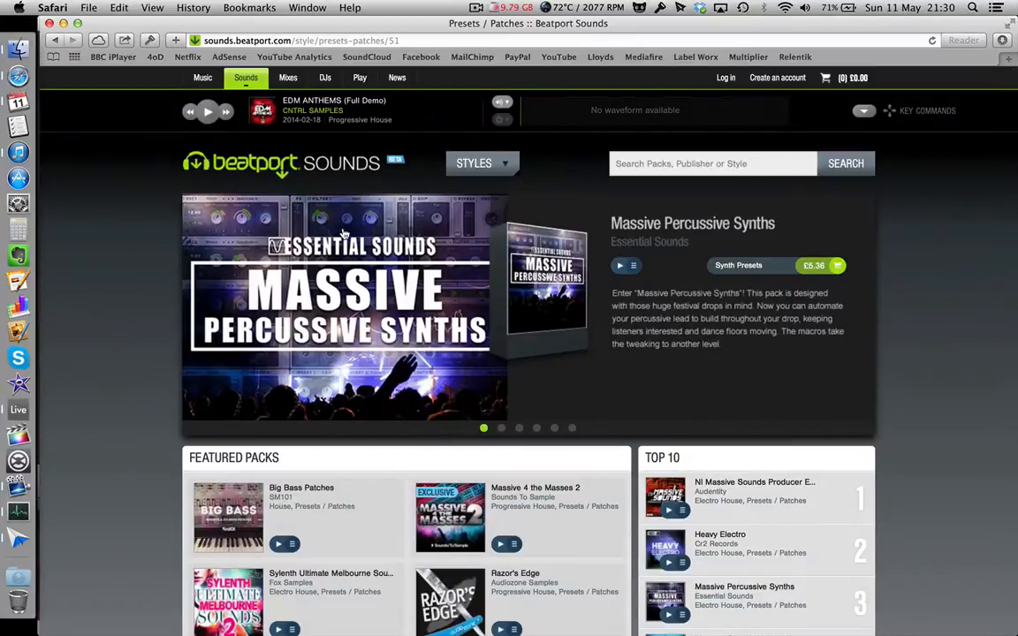
{"action": "scroll", "coordinate": [412, 241], "scroll_direction": "down", "scroll_amount": 10}
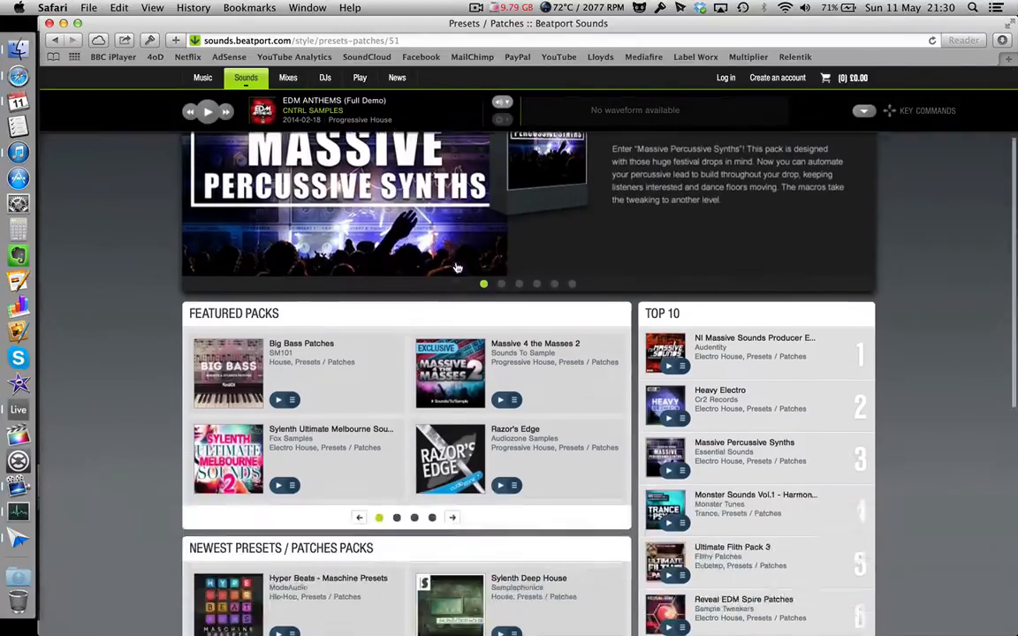
{"action": "scroll", "coordinate": [456, 267], "scroll_direction": "up", "scroll_amount": 12}
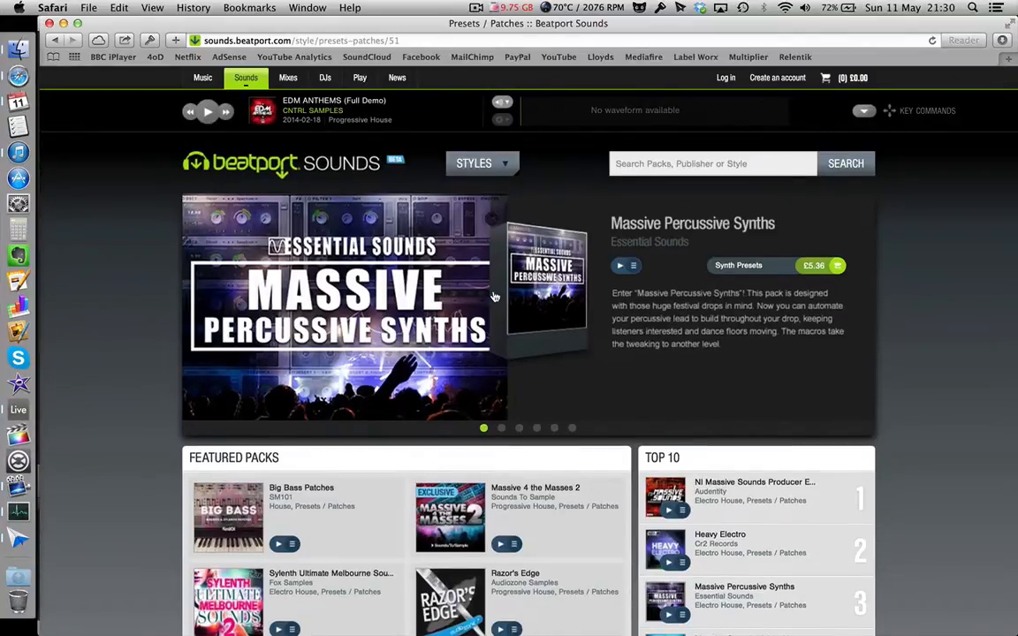
{"action": "scroll", "coordinate": [491, 293], "scroll_direction": "down", "scroll_amount": 15}
{"action": "scroll", "coordinate": [493, 296], "scroll_direction": "up", "scroll_amount": 5}
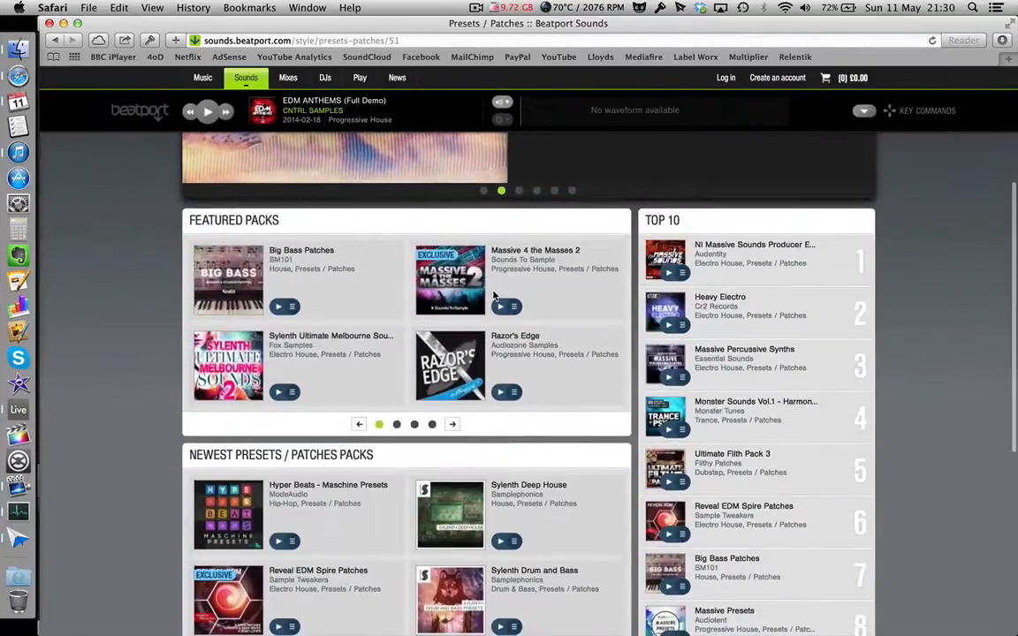
{"action": "scroll", "coordinate": [586, 341], "scroll_direction": "down", "scroll_amount": 3}
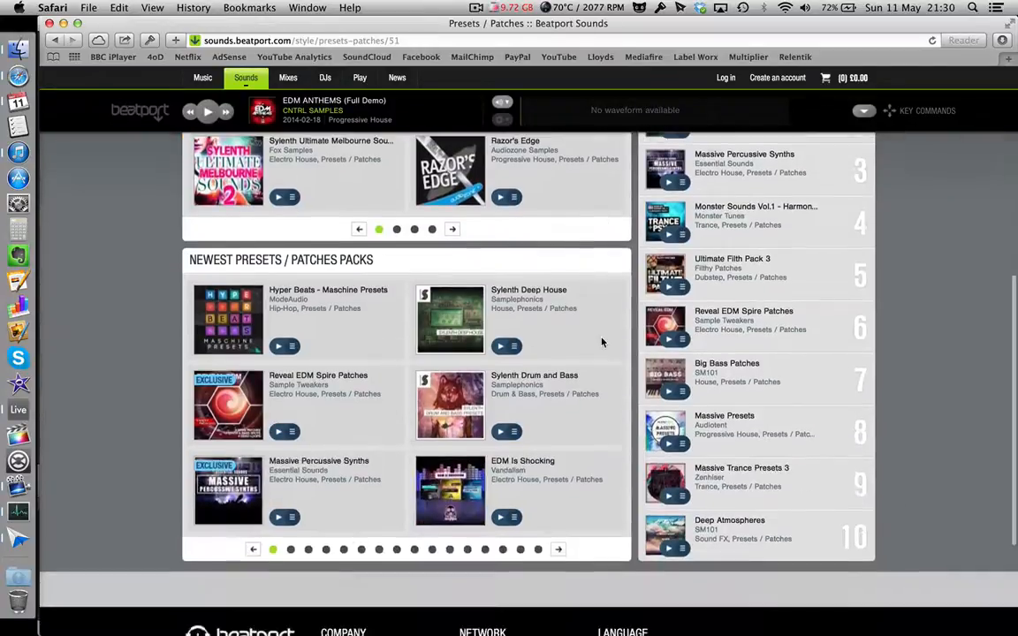
{"action": "scroll", "coordinate": [602, 341], "scroll_direction": "up", "scroll_amount": 6}
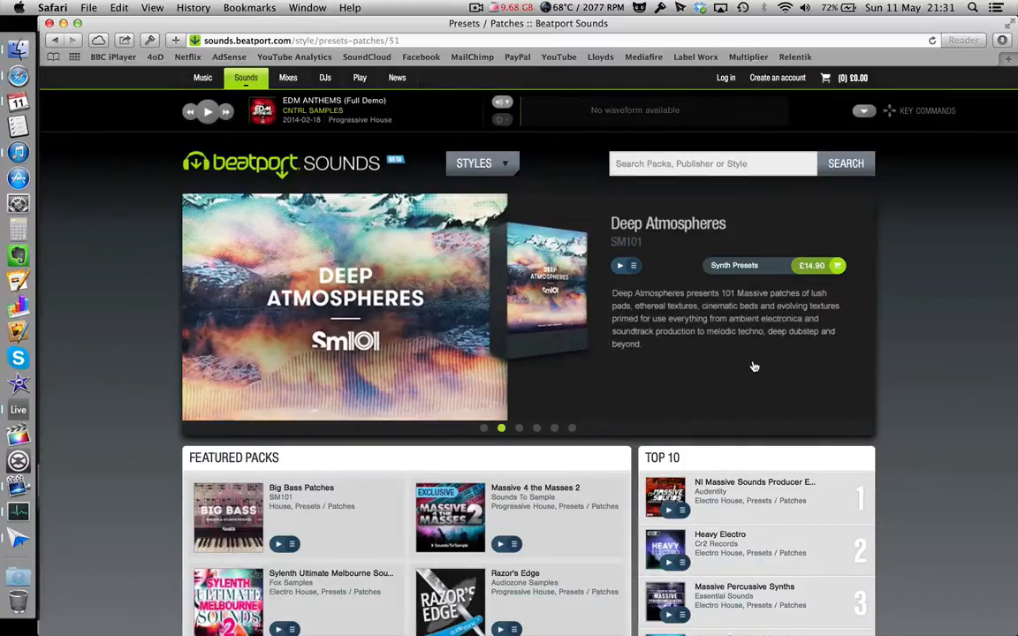
{"action": "scroll", "coordinate": [676, 407], "scroll_direction": "down", "scroll_amount": 3}
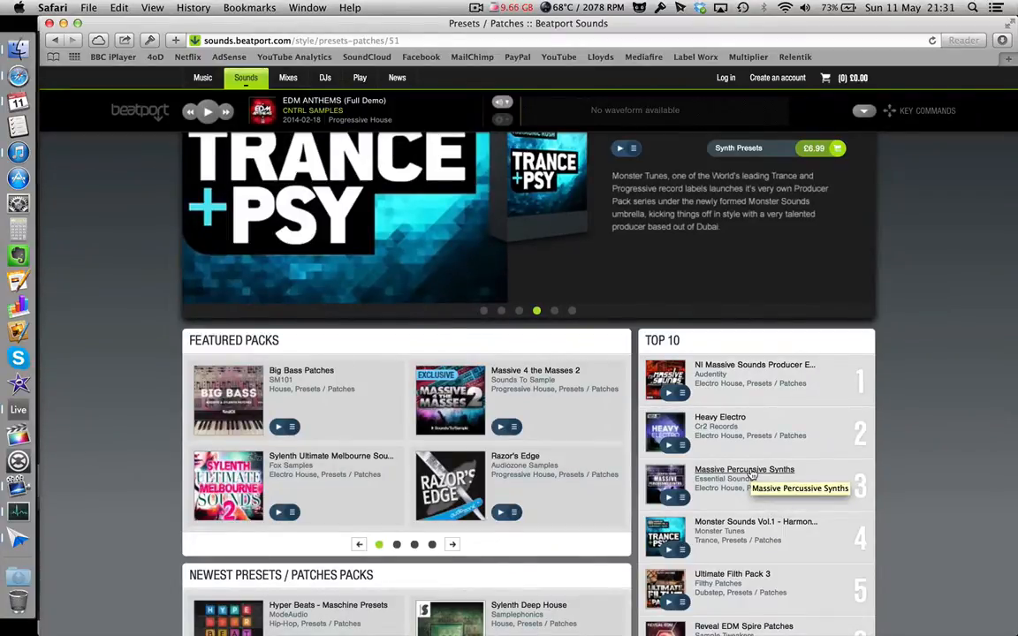
{"action": "scroll", "coordinate": [750, 477], "scroll_direction": "up", "scroll_amount": 2}
{"action": "scroll", "coordinate": [751, 477], "scroll_direction": "down", "scroll_amount": 8}
{"action": "scroll", "coordinate": [745, 455], "scroll_direction": "up", "scroll_amount": 10}
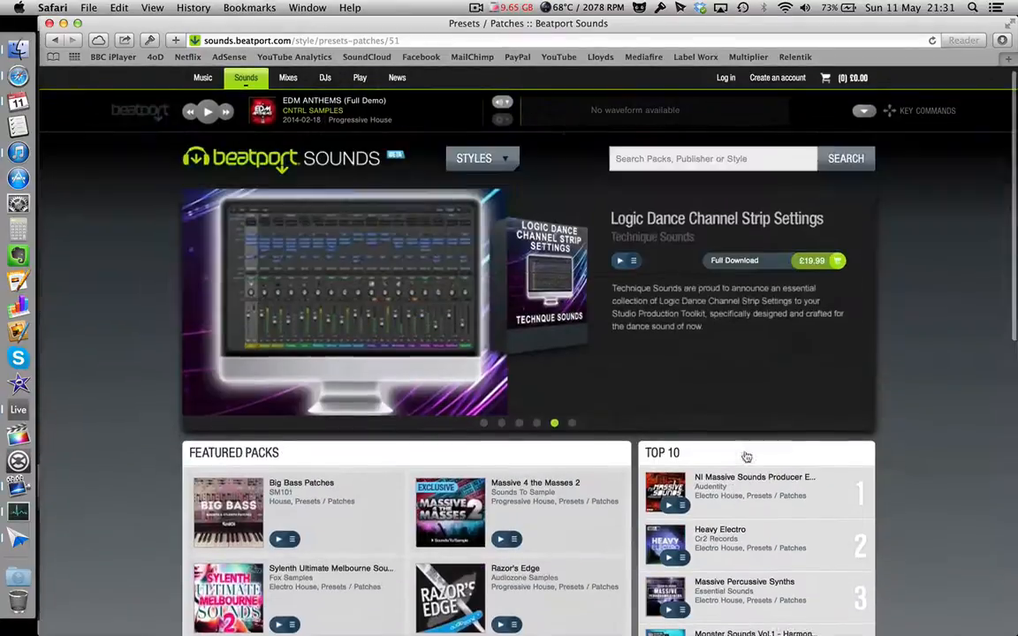
{"action": "scroll", "coordinate": [888, 327], "scroll_direction": "down", "scroll_amount": 4}
{"action": "scroll", "coordinate": [888, 327], "scroll_direction": "up", "scroll_amount": 4}
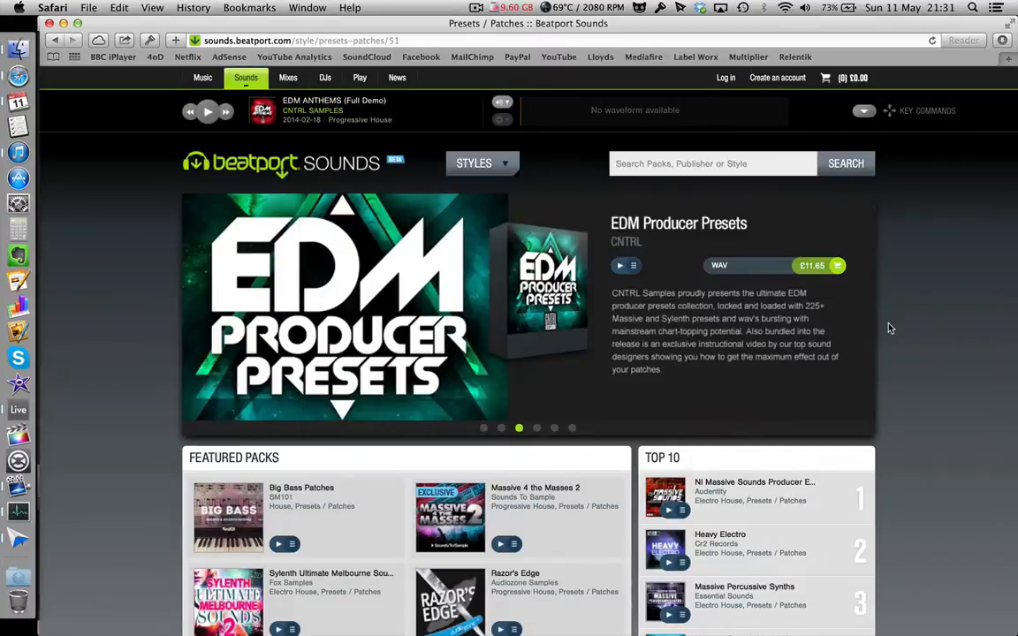
{"action": "key", "text": "ctrl+Up"}
{"action": "key", "text": "ctrl+Up"}
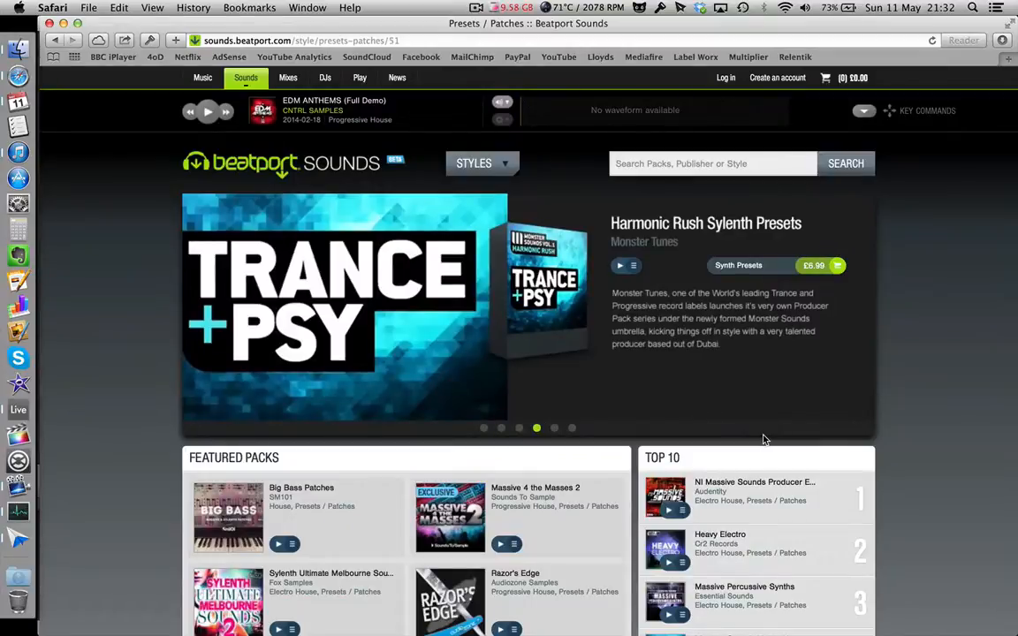
- Open the Massive Percussive Synths pack from the Top 10 chart and select its page address
{"action": "scroll", "coordinate": [759, 405], "scroll_direction": "down", "scroll_amount": 3}
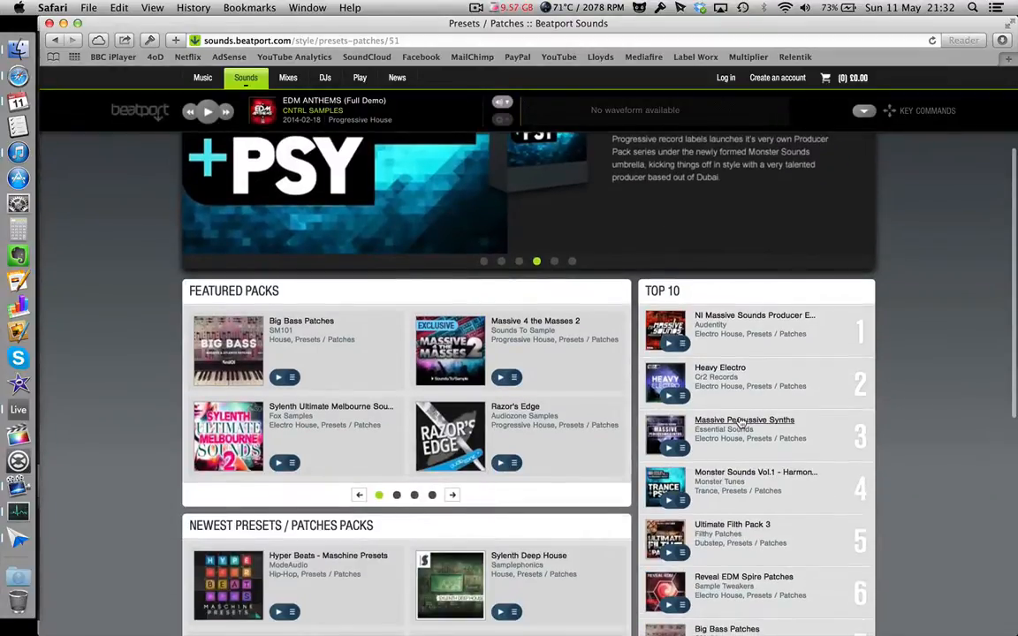
{"action": "left_click", "coordinate": [742, 423]}
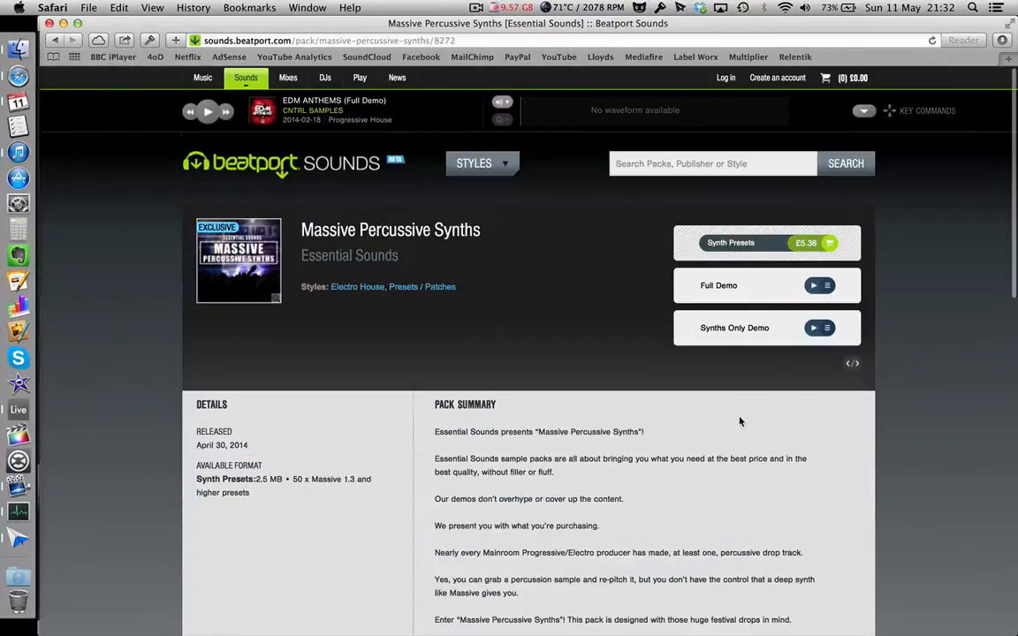
{"action": "left_click", "coordinate": [293, 40]}
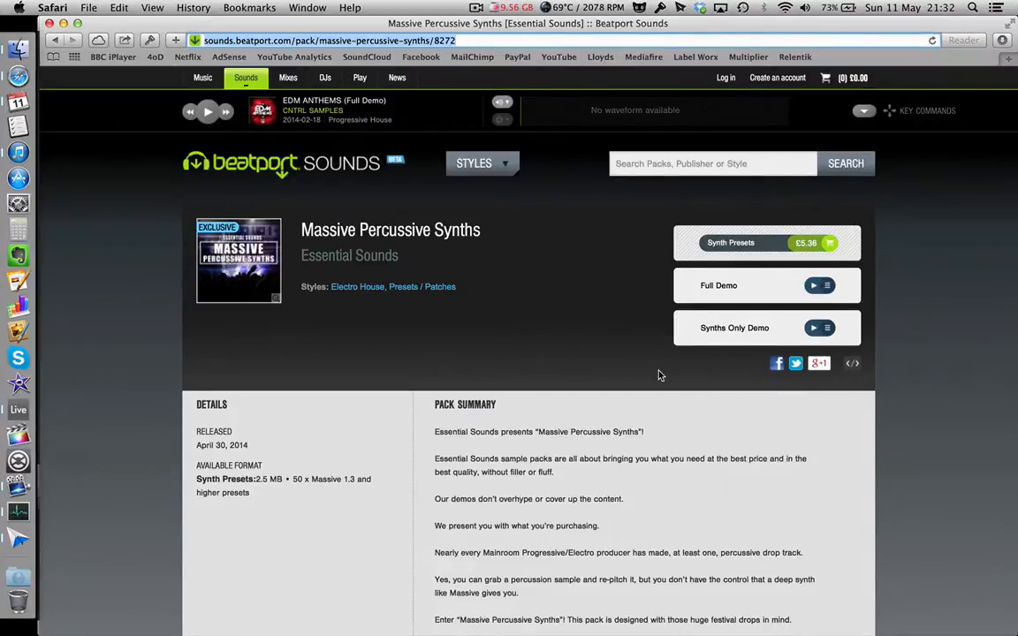
- Look over the pack's summary and the other packs offered by its publisher
{"action": "scroll", "coordinate": [659, 375], "scroll_direction": "down", "scroll_amount": 5}
{"action": "scroll", "coordinate": [658, 375], "scroll_direction": "up", "scroll_amount": 3}
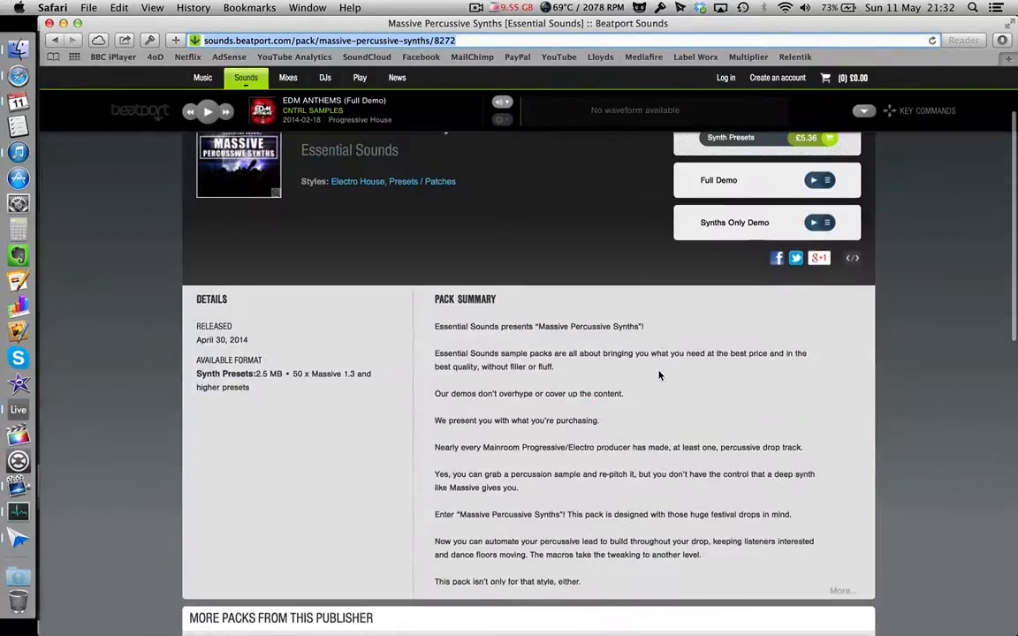
{"action": "scroll", "coordinate": [659, 376], "scroll_direction": "down", "scroll_amount": 10}
{"action": "scroll", "coordinate": [658, 375], "scroll_direction": "up", "scroll_amount": 10}
{"action": "scroll", "coordinate": [658, 375], "scroll_direction": "down", "scroll_amount": 3}
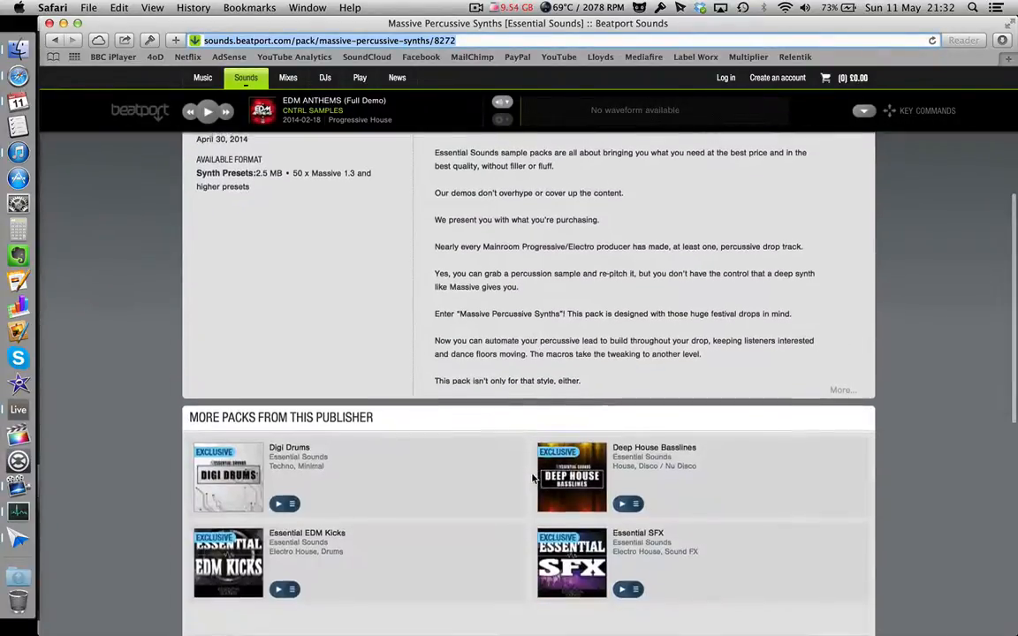
{"action": "scroll", "coordinate": [533, 478], "scroll_direction": "up", "scroll_amount": 5}
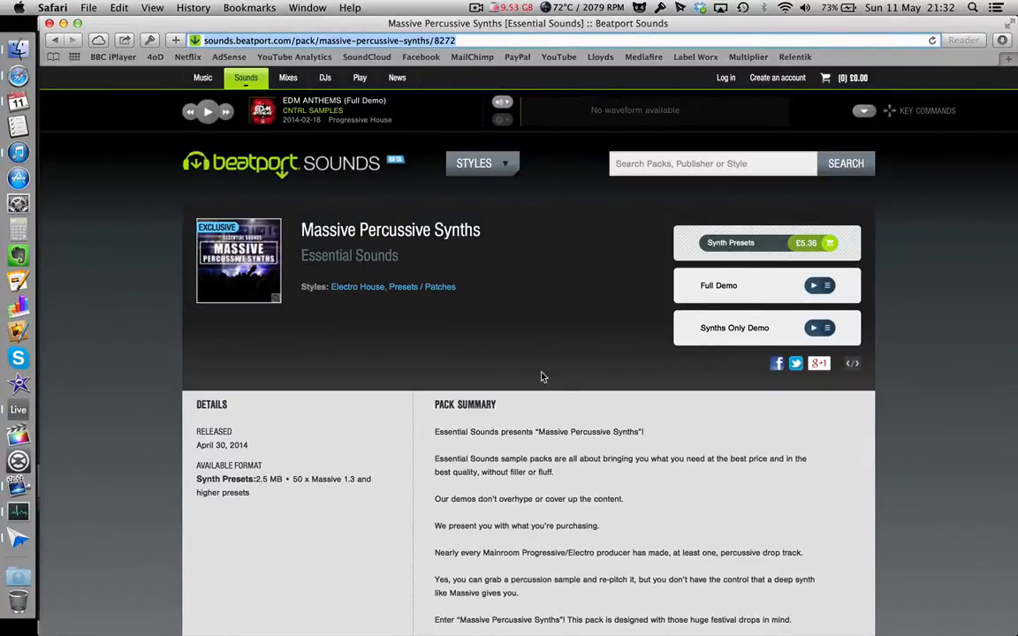
- Switch to Ableton Live and insert a new MIDI track after the 1 Audio track
{"action": "key", "text": "F3"}
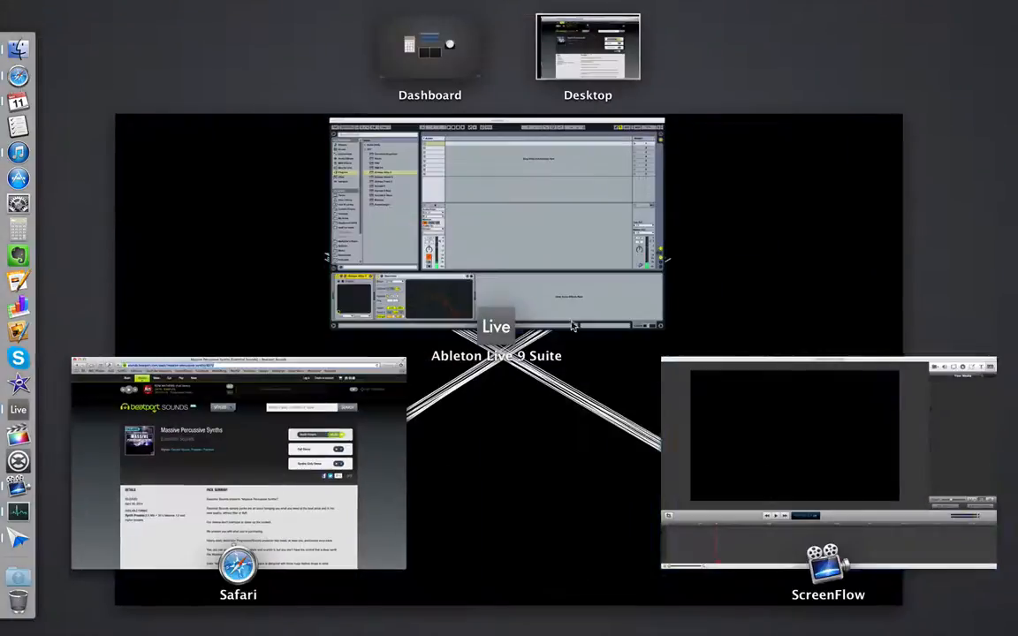
{"action": "left_click", "coordinate": [444, 213]}
{"action": "left_click", "coordinate": [346, 76]}
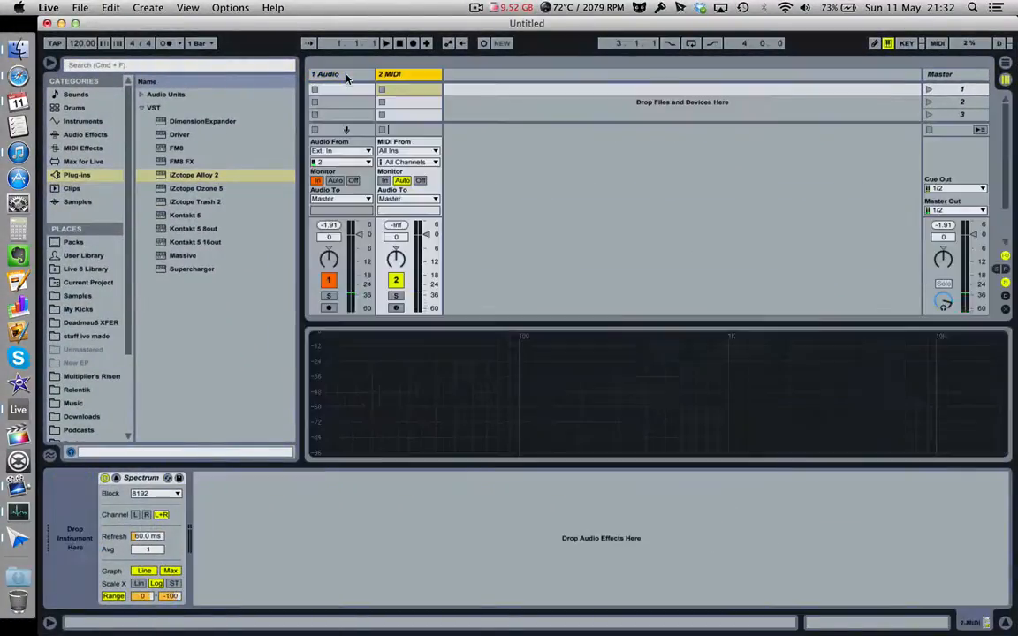
{"action": "key", "text": "super+shift+t"}
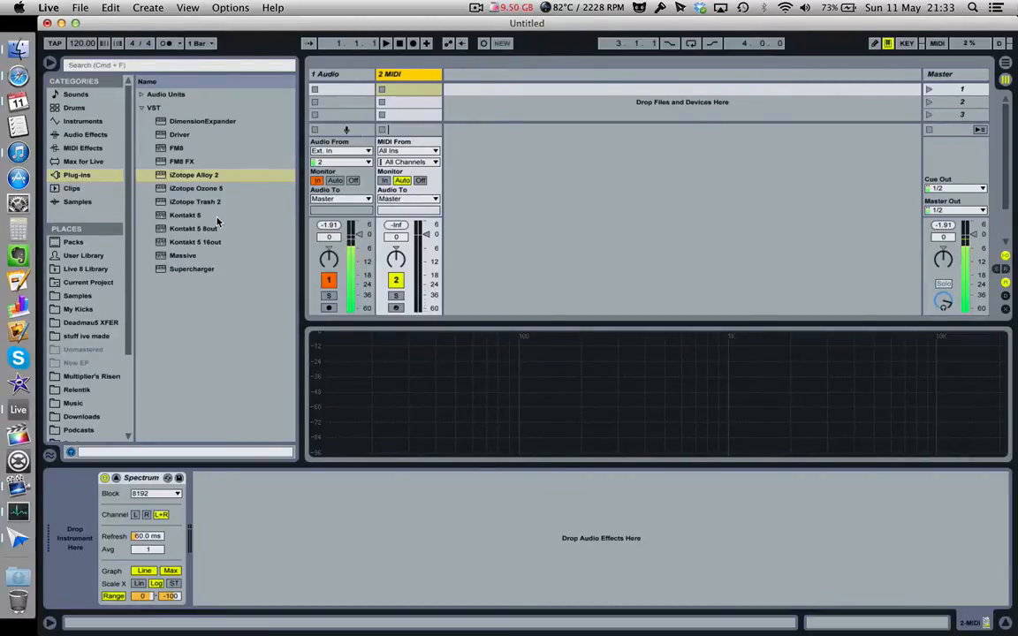
- Load the Massive VST instrument onto the 2 MIDI track
{"action": "left_click", "coordinate": [181, 255]}
{"action": "left_click_drag", "start_coordinate": [136, 429], "coordinate": [88, 511]}
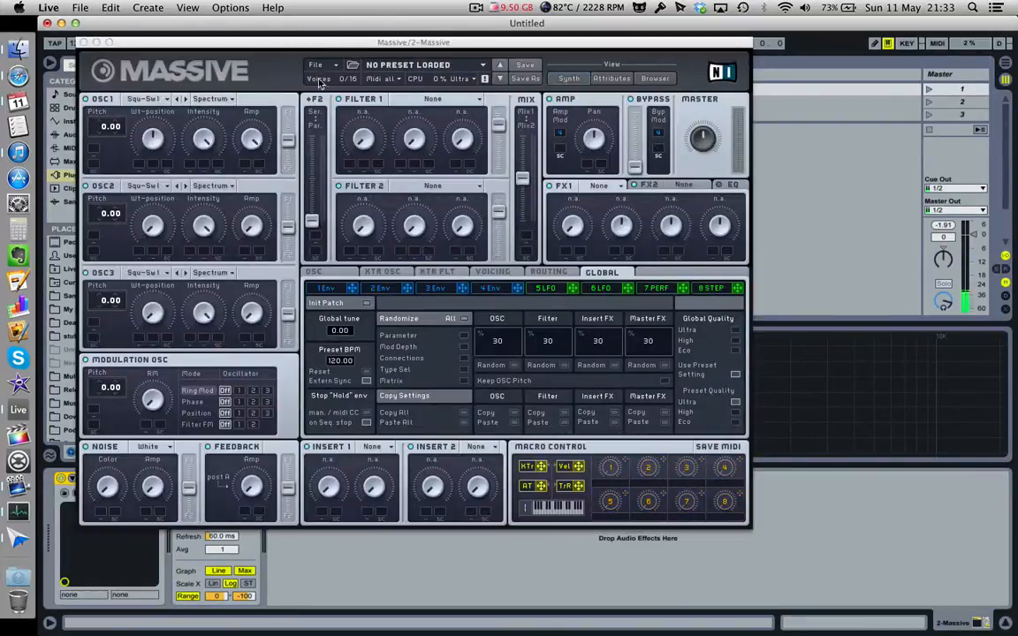
- Start opening a sound file in Massive and expand the "new massive presets" folder in Music Production
{"action": "left_click", "coordinate": [316, 66]}
{"action": "left_click", "coordinate": [320, 73]}
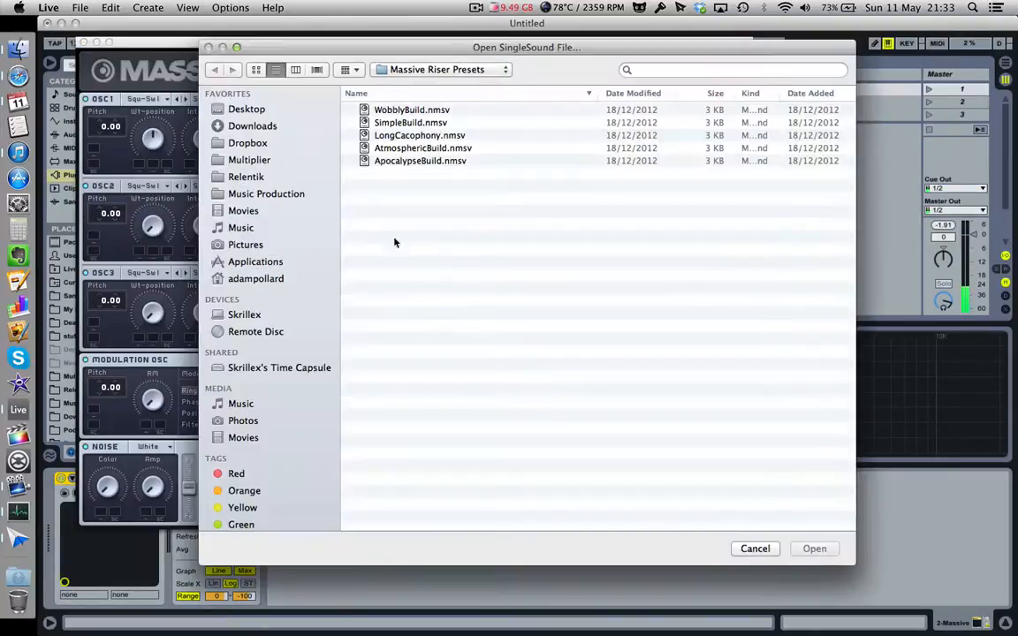
{"action": "left_click", "coordinate": [265, 210]}
{"action": "left_click", "coordinate": [265, 194]}
{"action": "left_click", "coordinate": [350, 237]}
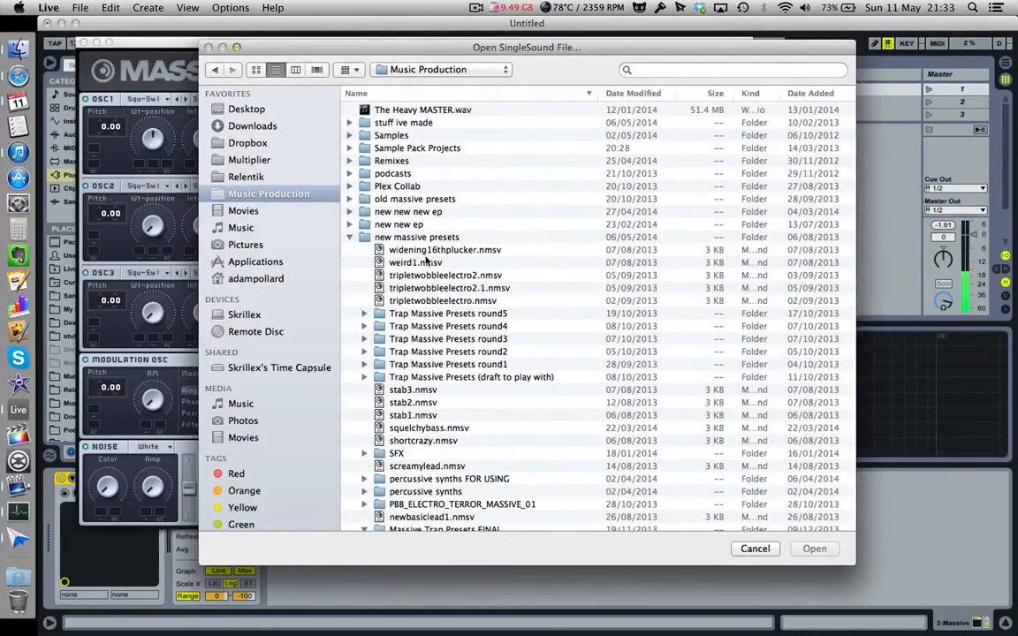
{"action": "scroll", "coordinate": [427, 260], "scroll_direction": "down", "scroll_amount": 1}
{"action": "scroll", "coordinate": [407, 238], "scroll_direction": "up", "scroll_amount": 1}
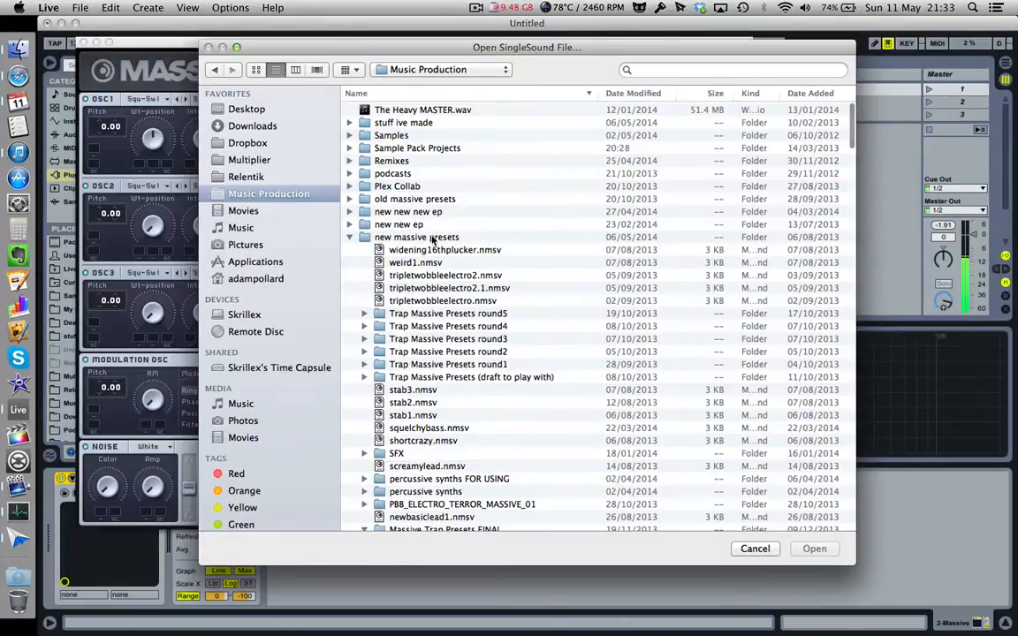
- Expand the "percussive synths FOR USING" folder and open the preset 14.nmsv
{"action": "scroll", "coordinate": [433, 238], "scroll_direction": "down", "scroll_amount": 3}
{"action": "scroll", "coordinate": [433, 239], "scroll_direction": "down", "scroll_amount": 8}
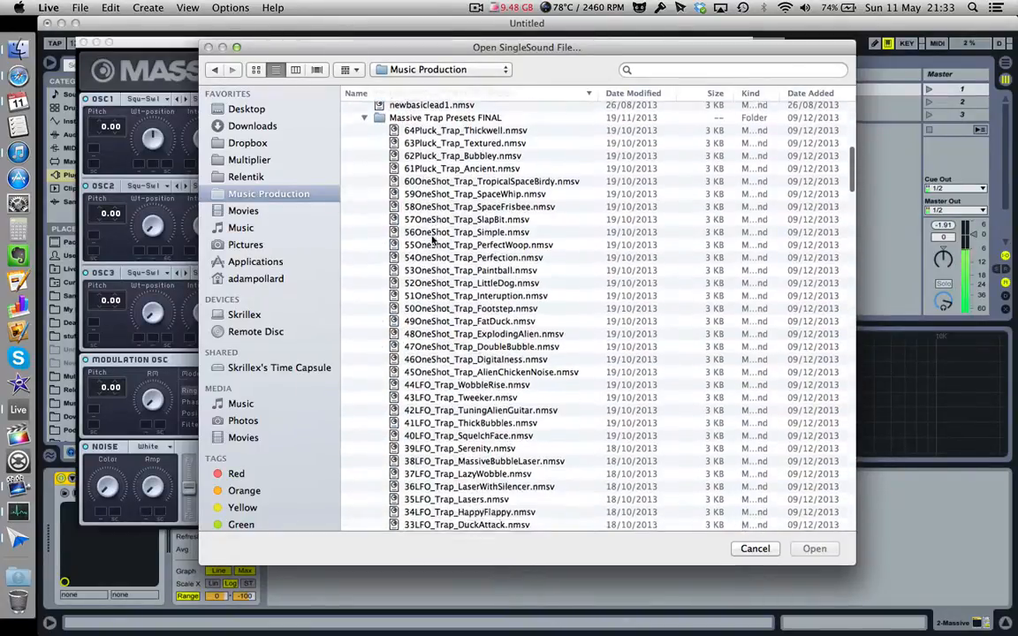
{"action": "scroll", "coordinate": [433, 239], "scroll_direction": "up", "scroll_amount": 5}
{"action": "scroll", "coordinate": [433, 239], "scroll_direction": "up", "scroll_amount": 3}
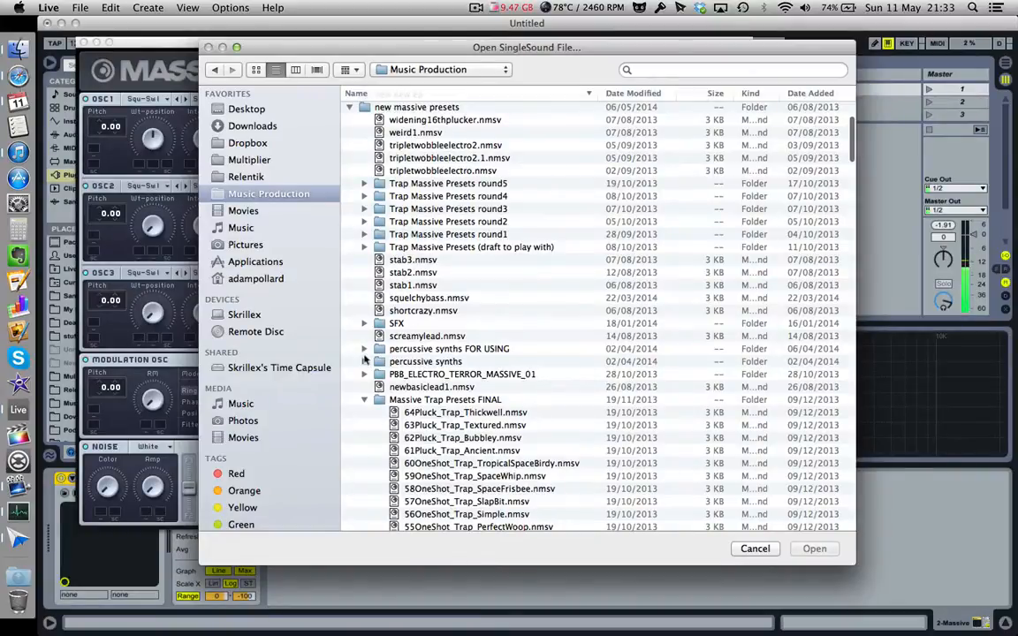
{"action": "left_click", "coordinate": [364, 351]}
{"action": "scroll", "coordinate": [424, 336], "scroll_direction": "down", "scroll_amount": 10}
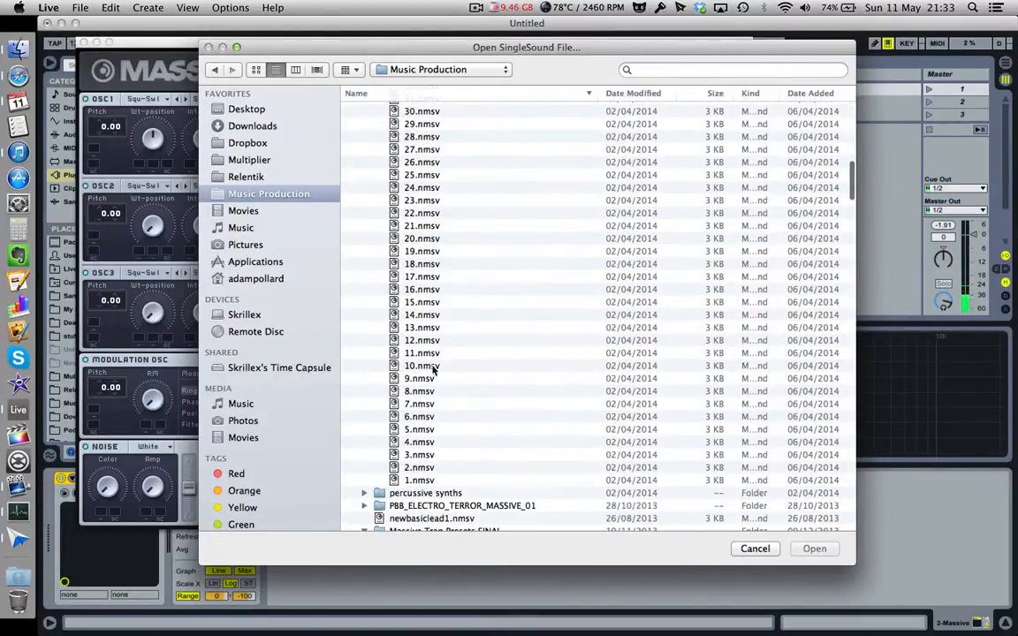
{"action": "double_click", "coordinate": [420, 315]}
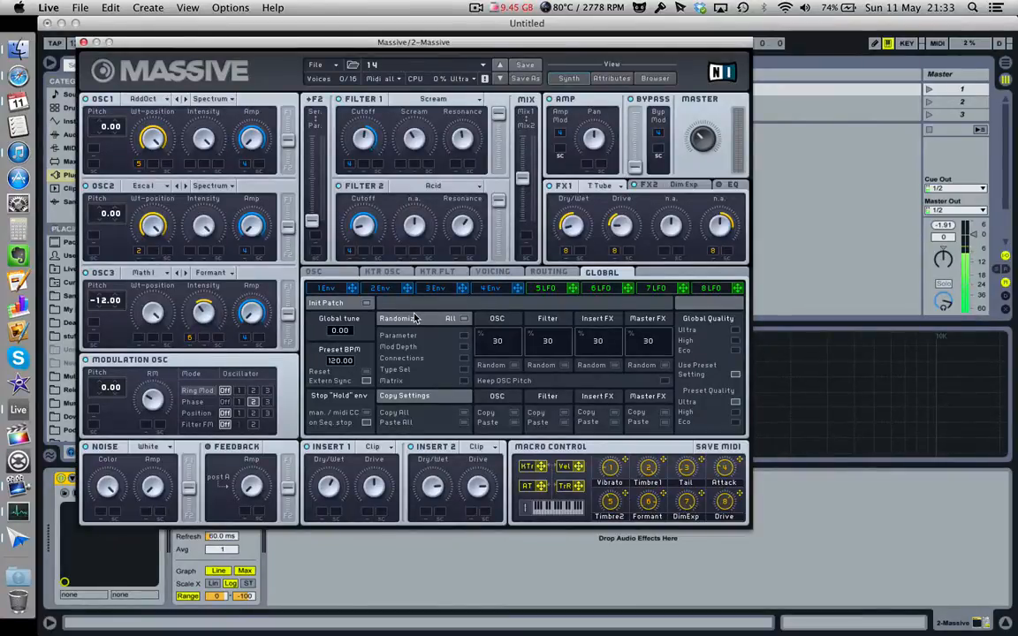
- Show the 4 Env envelope of preset 14, followed by its voicing and unisono spread settings
{"action": "left_click", "coordinate": [492, 292]}
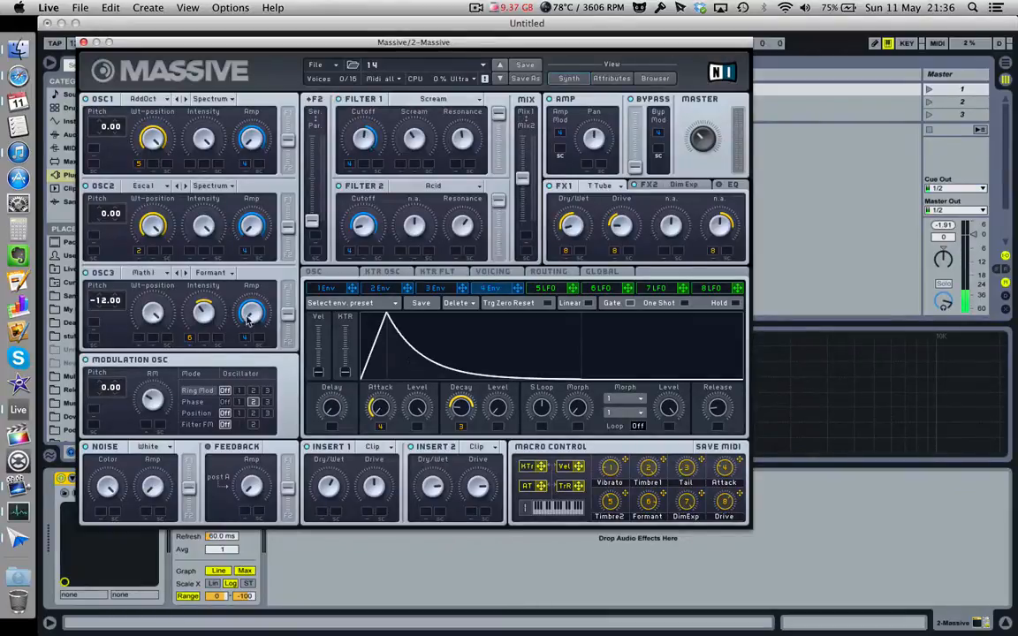
{"action": "left_click", "coordinate": [489, 272]}
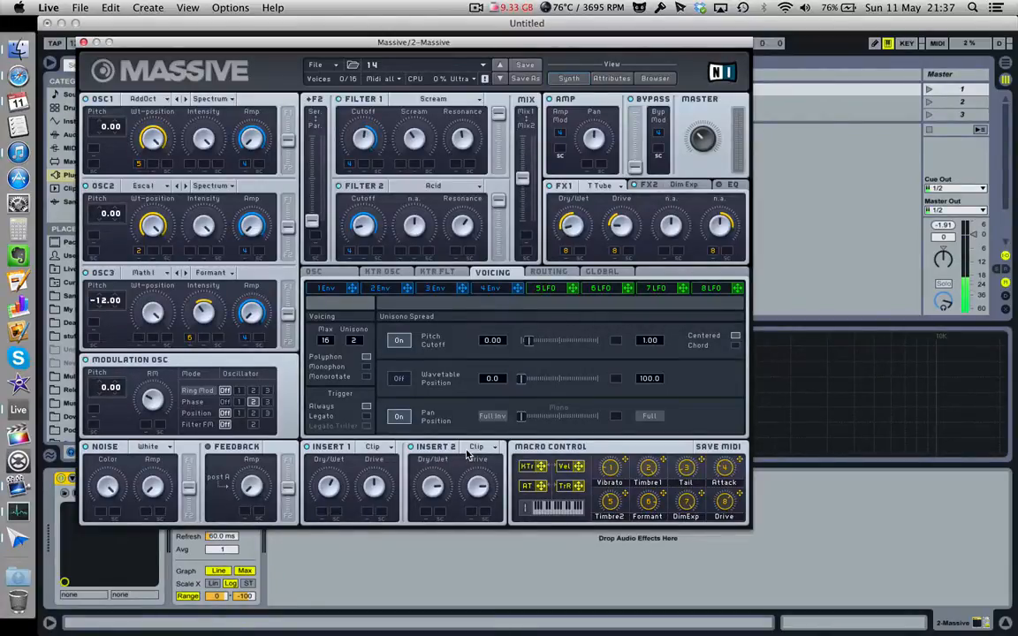
- Uncover the mixer, arm the 2 Massive track, and audition preset 14 with computer-keyboard notes across octaves C2 to C4
{"action": "left_click_drag", "start_coordinate": [306, 53], "coordinate": [739, 150]}
{"action": "left_click", "coordinate": [397, 309]}
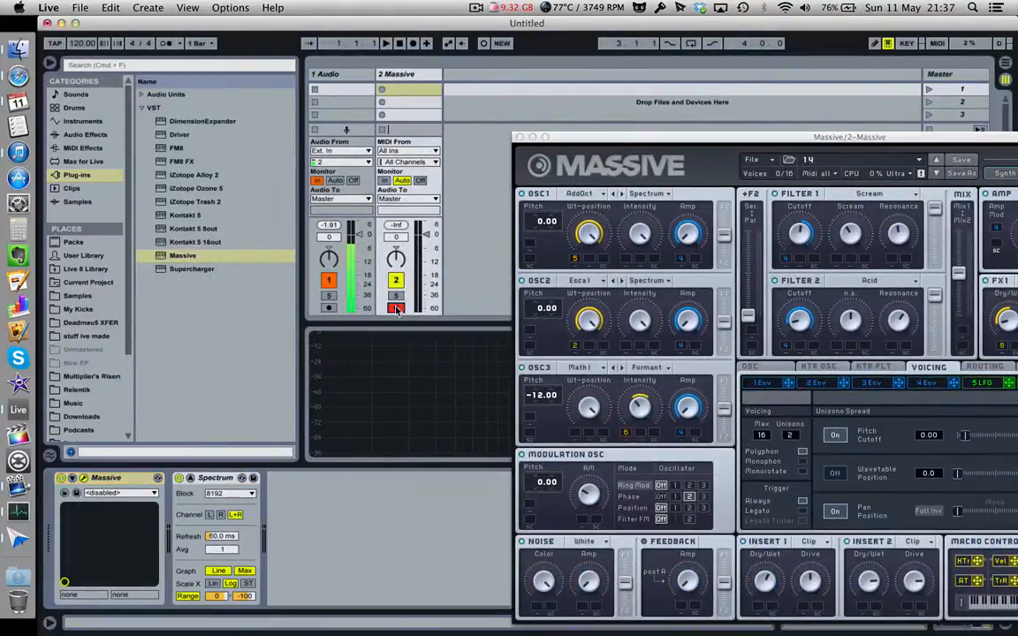
{"action": "key", "text": "x"}
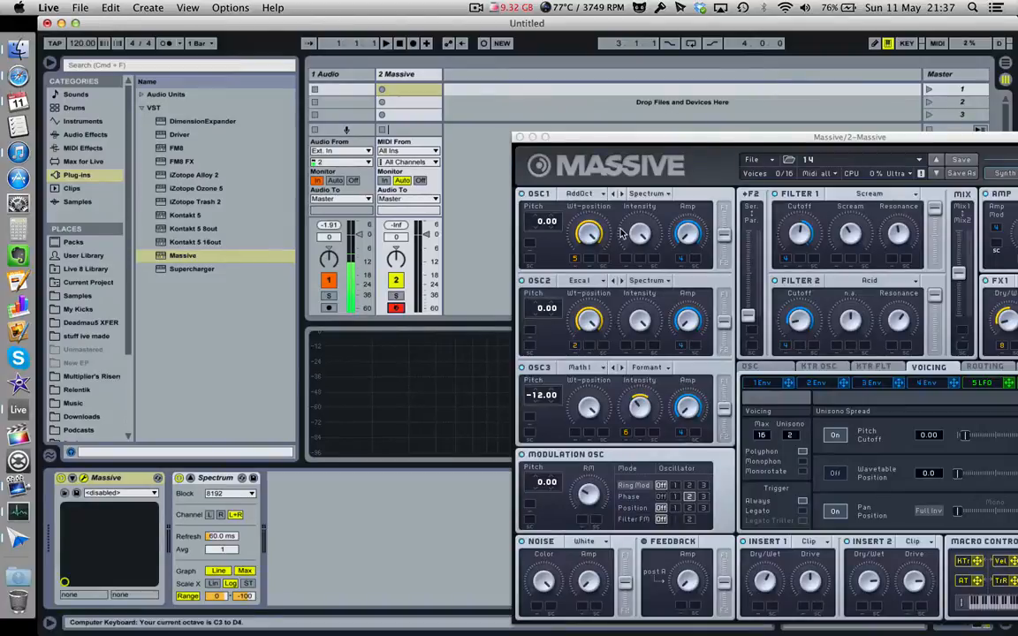
{"action": "key", "text": "a"}
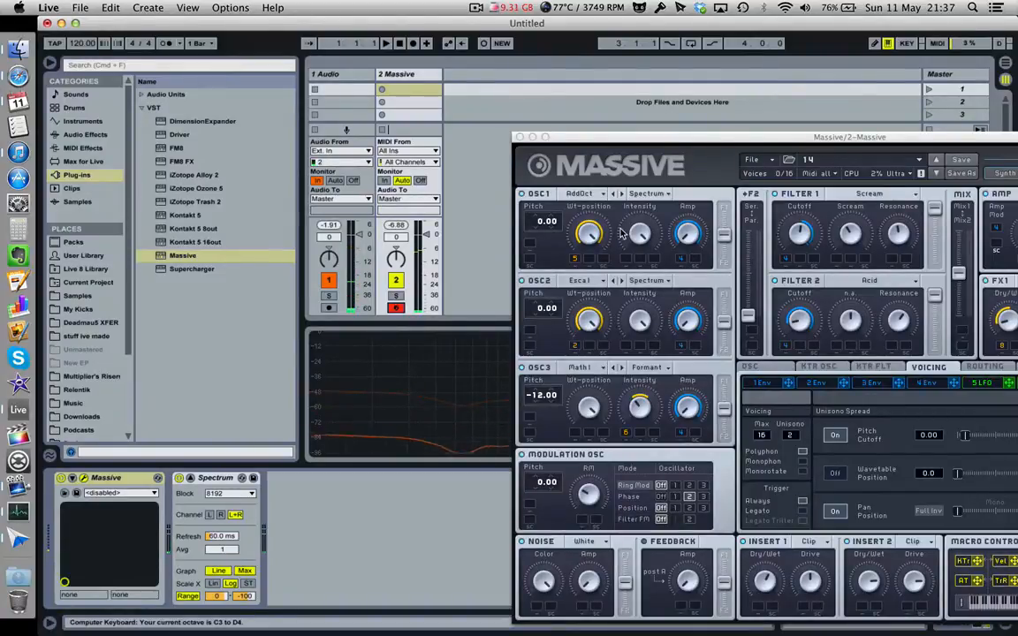
{"action": "key", "text": "a"}
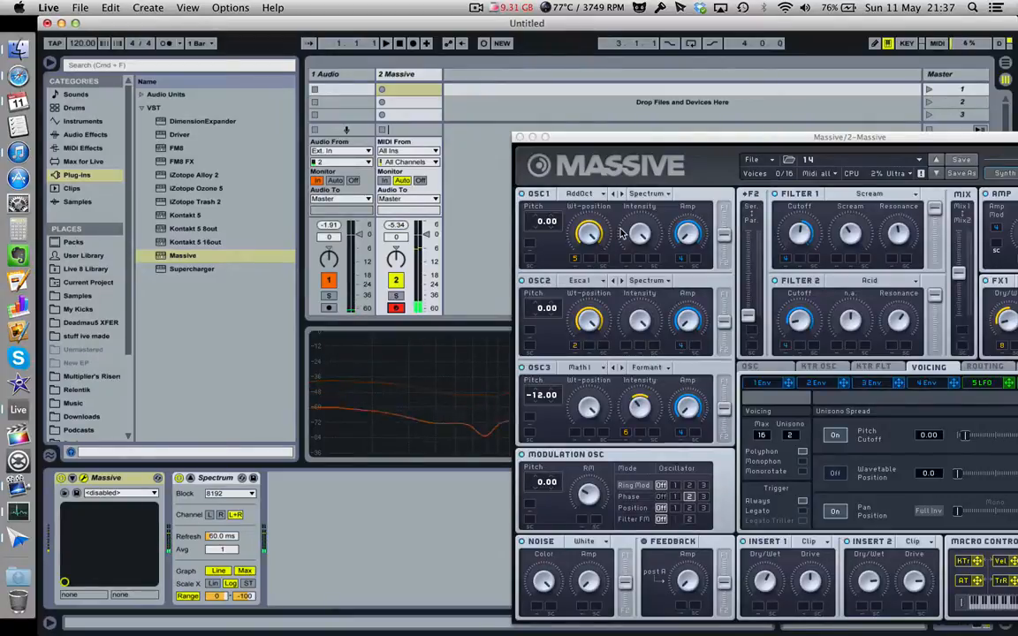
{"action": "key", "text": "a"}
{"action": "key", "text": "x"}
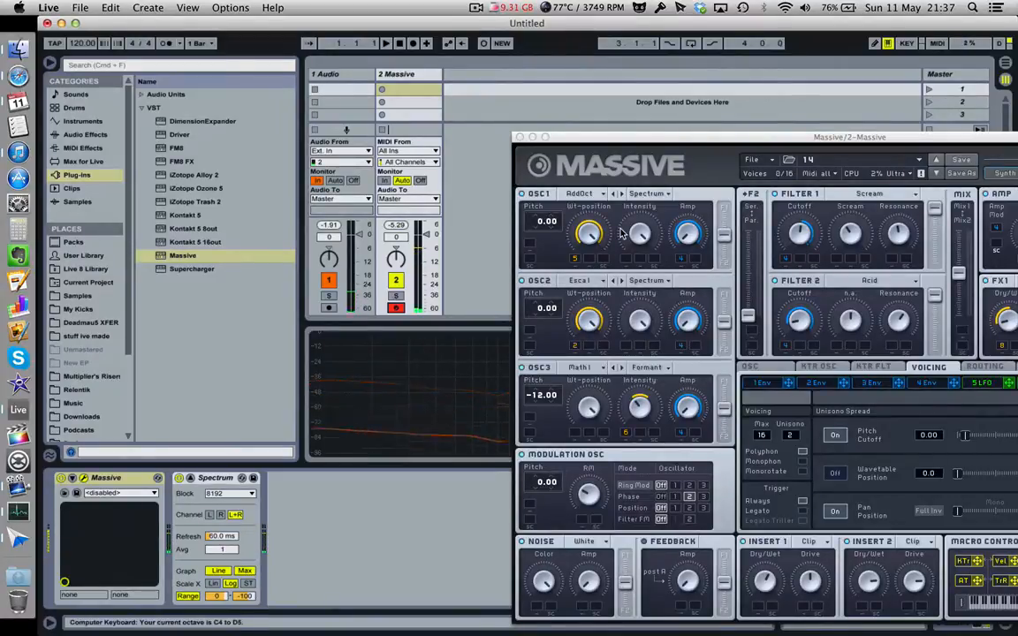
{"action": "key", "text": "z"}
{"action": "key", "text": "z"}
{"action": "key", "text": "a"}
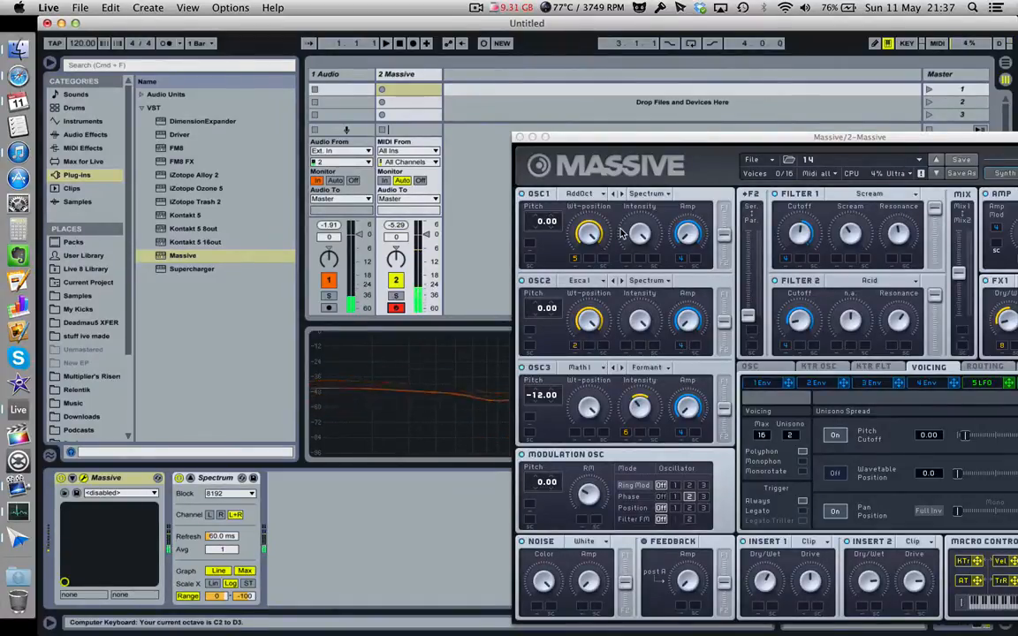
{"action": "key", "text": "x"}
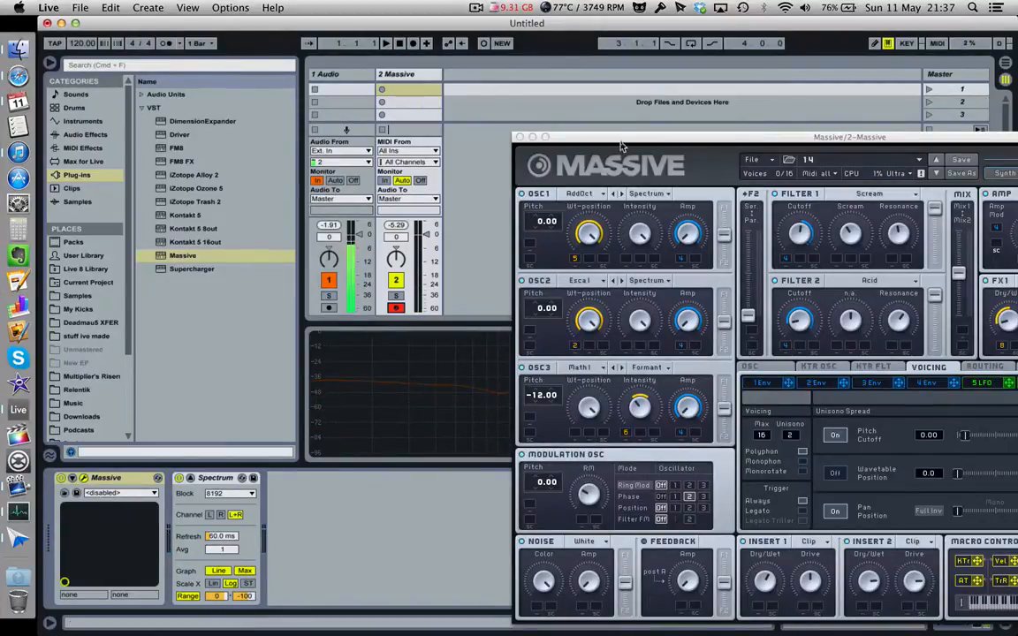
- Move Massive back over the mixer and show the FX2 Dimension Expander settings
{"action": "left_click_drag", "start_coordinate": [621, 144], "coordinate": [259, 101]}
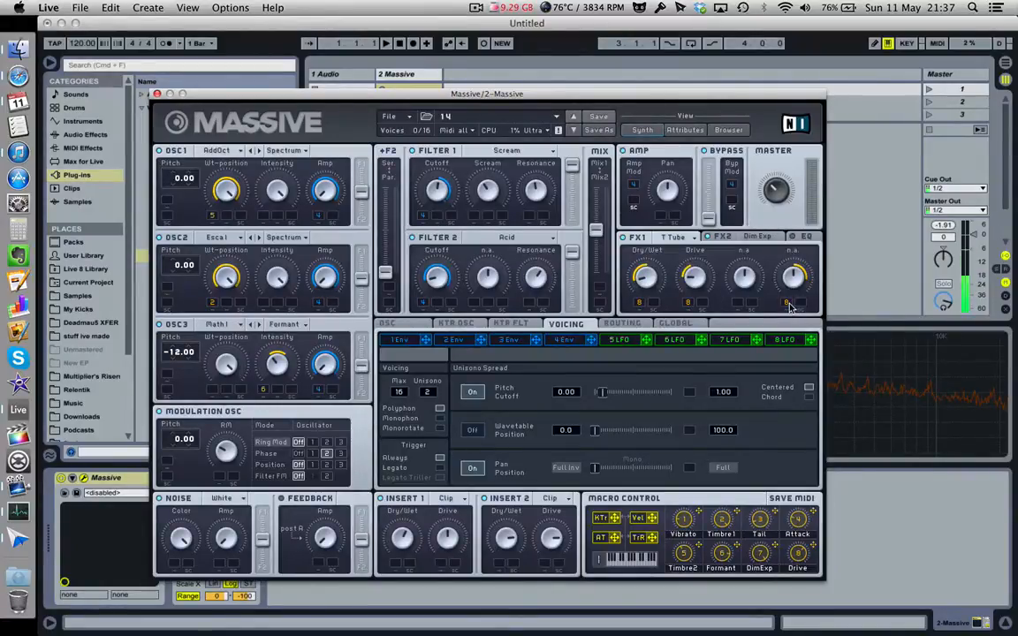
{"action": "left_click", "coordinate": [765, 241]}
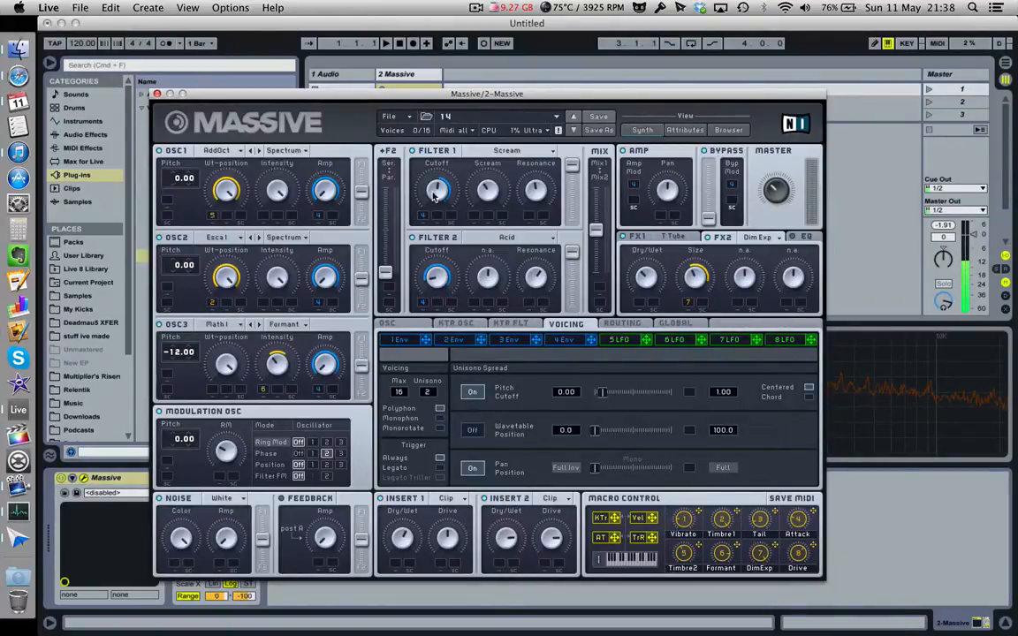
- Open preset 37 and then preset 19 from the percussive synths folder to compare their settings
{"action": "left_click", "coordinate": [396, 117]}
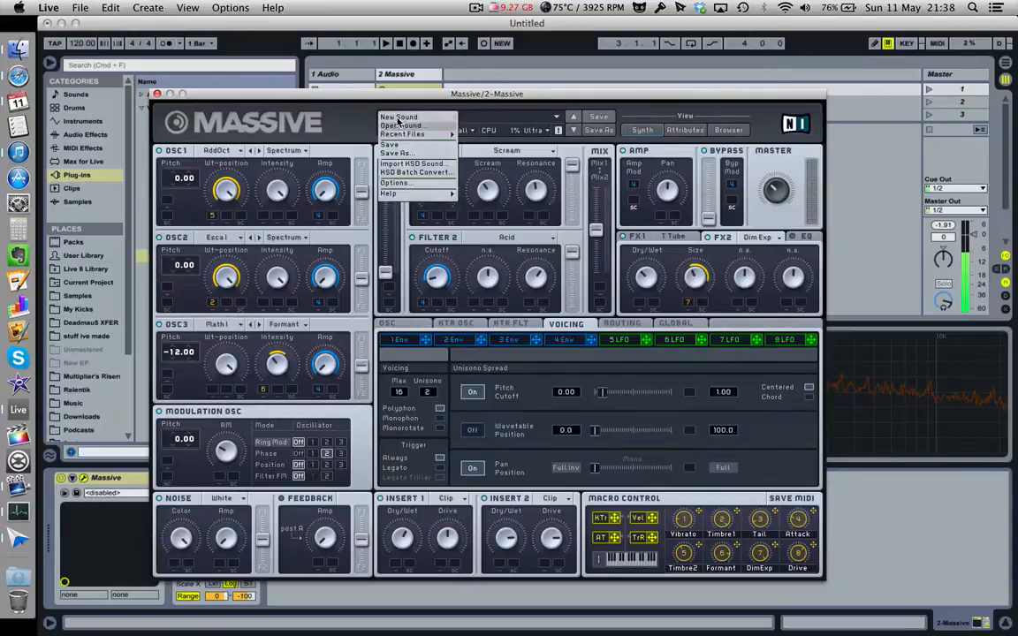
{"action": "left_click", "coordinate": [402, 124]}
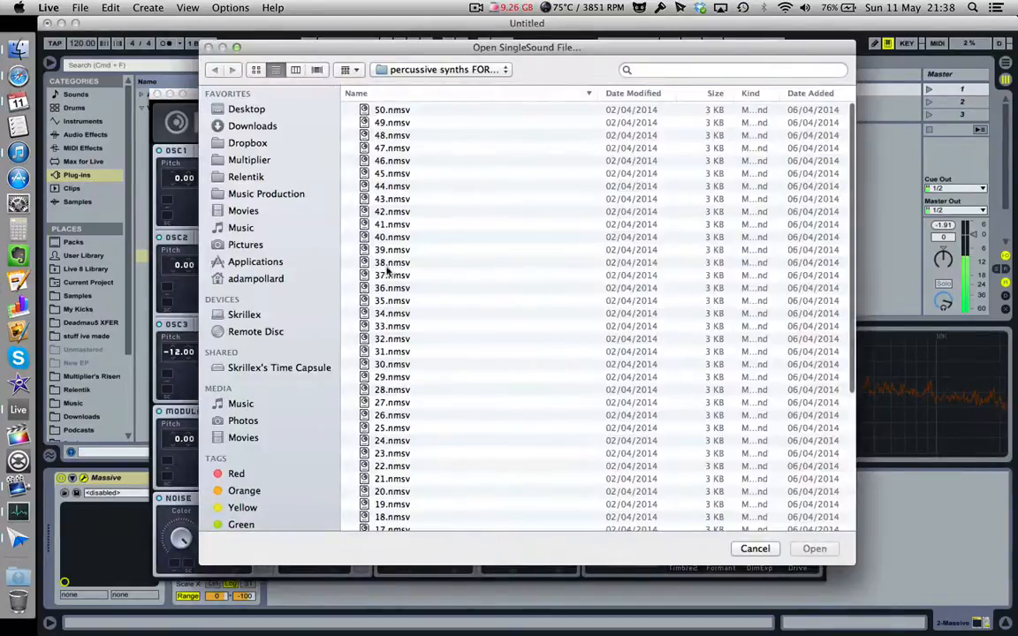
{"action": "double_click", "coordinate": [393, 275]}
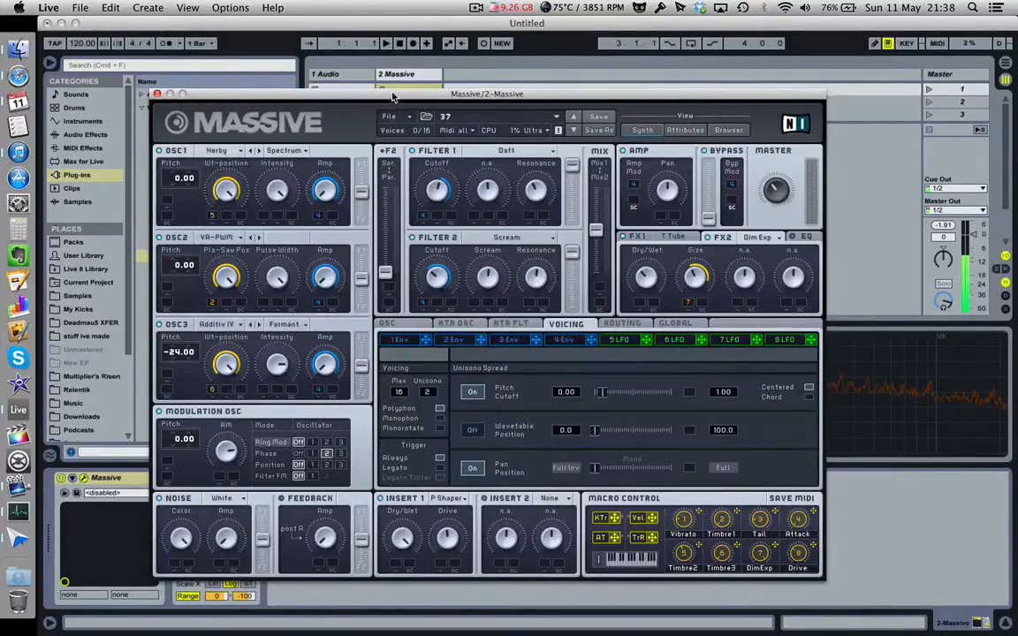
{"action": "left_click", "coordinate": [388, 116]}
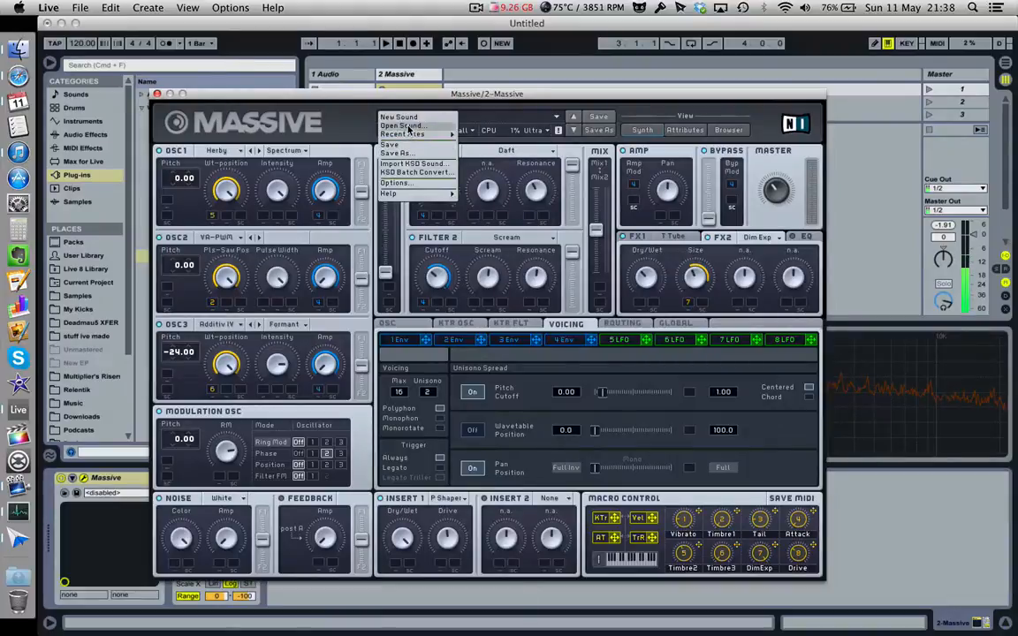
{"action": "left_click", "coordinate": [408, 127]}
{"action": "scroll", "coordinate": [446, 382], "scroll_direction": "down", "scroll_amount": 5}
{"action": "left_click", "coordinate": [393, 235]}
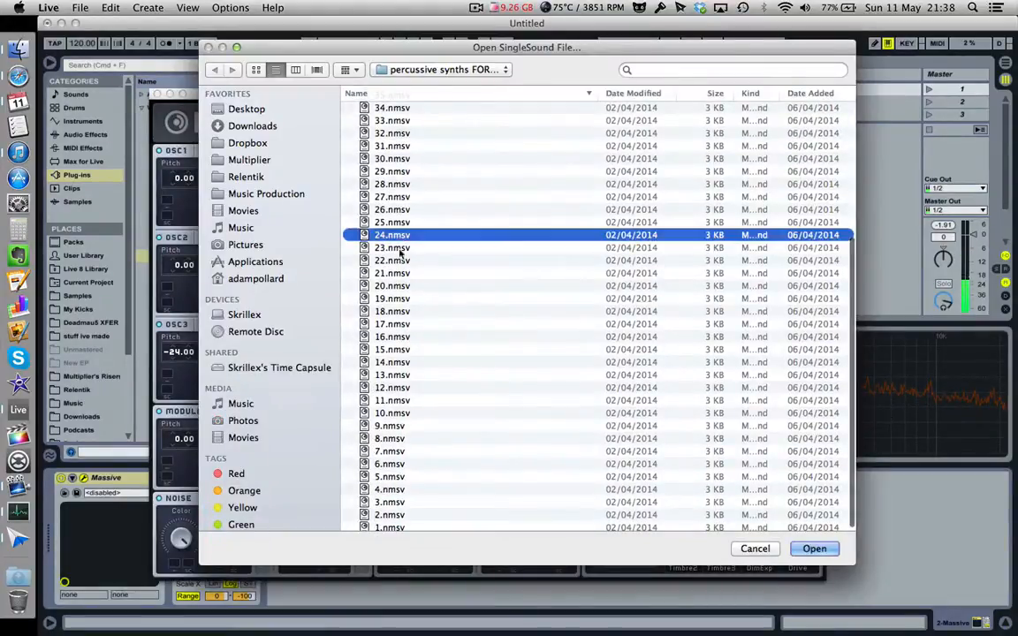
{"action": "double_click", "coordinate": [400, 253]}
- Open preset 45 from the percussive synths folder, then return to preset 37 for comparison
{"action": "left_click", "coordinate": [388, 116]}
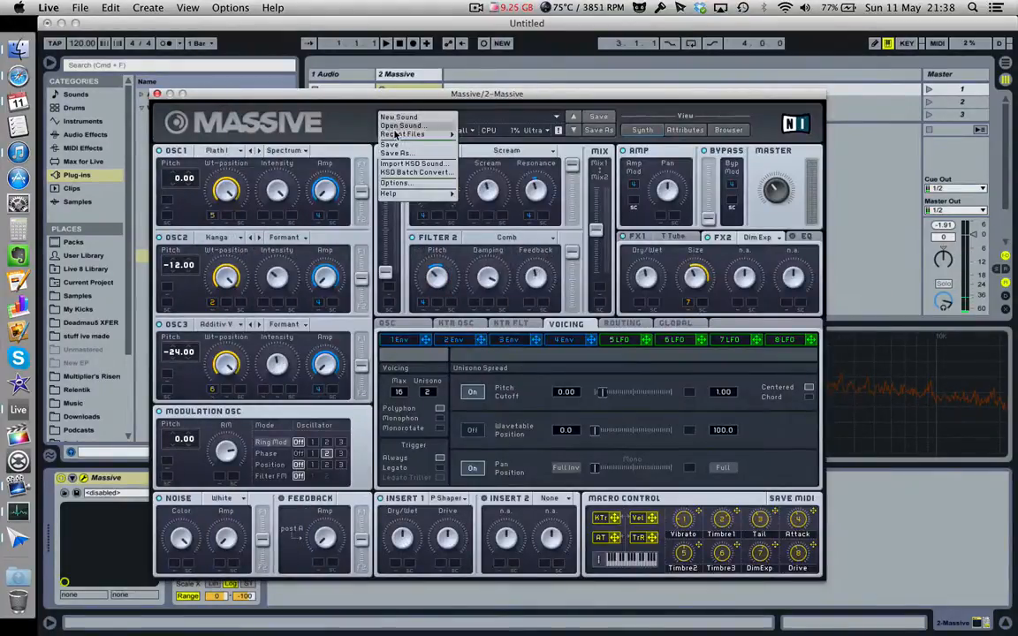
{"action": "left_click", "coordinate": [397, 125]}
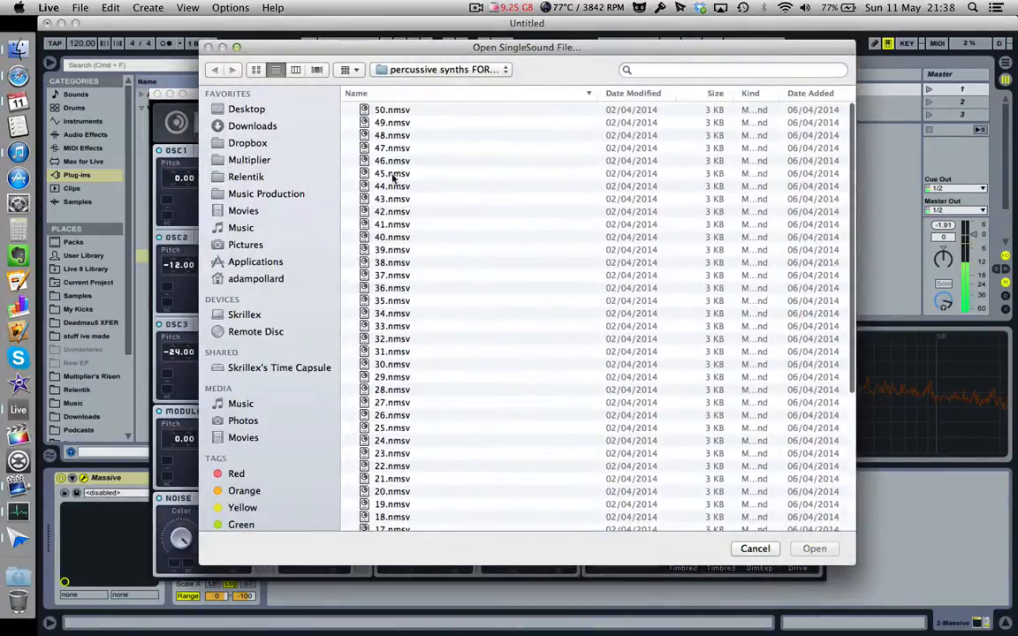
{"action": "double_click", "coordinate": [392, 174]}
{"action": "left_click", "coordinate": [397, 119]}
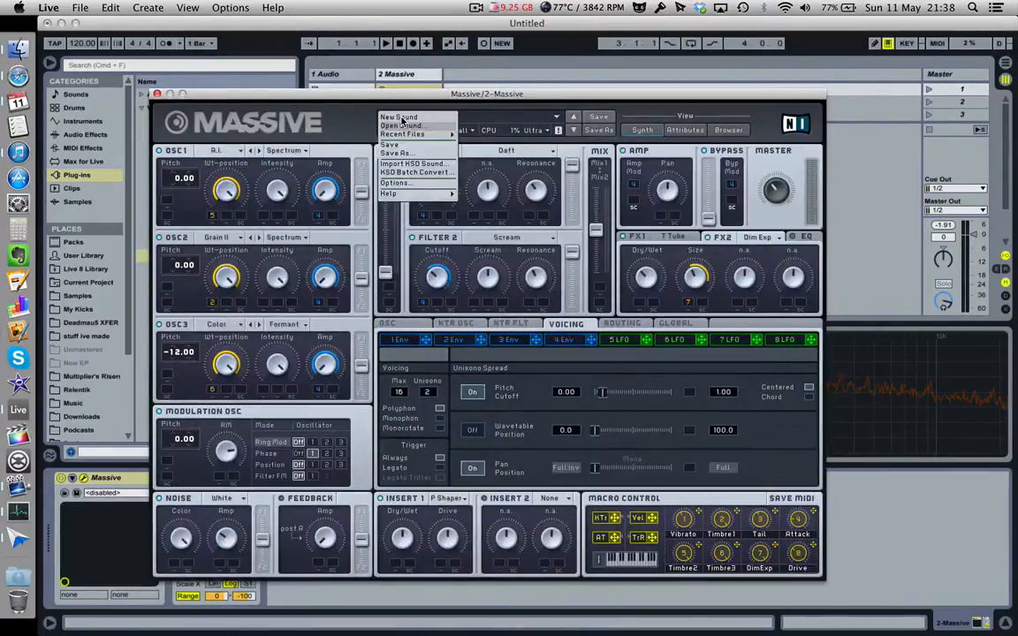
{"action": "left_click", "coordinate": [399, 126]}
{"action": "double_click", "coordinate": [393, 279]}
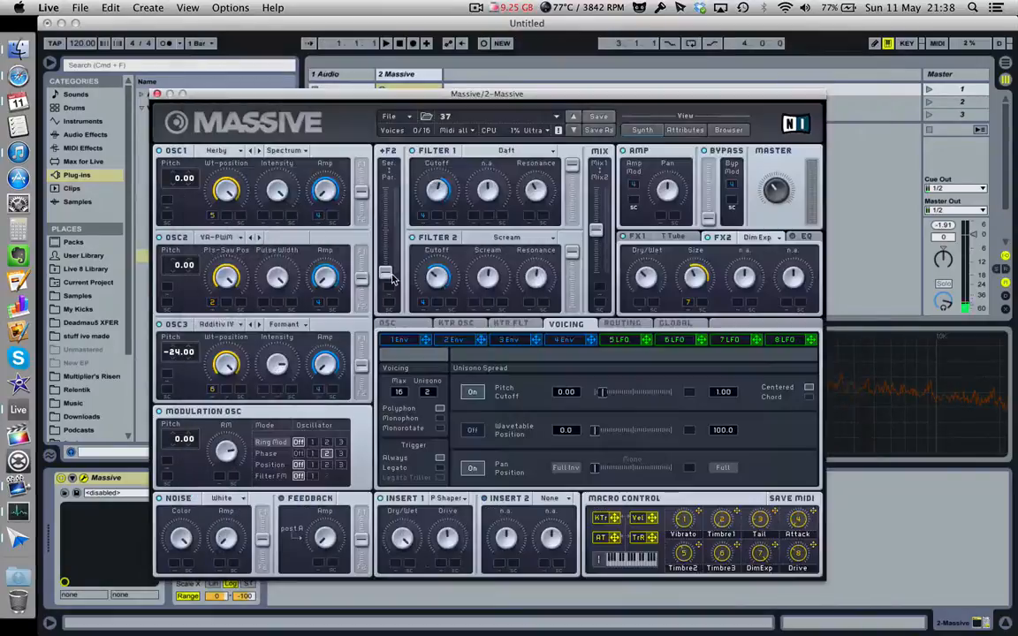
- Open preset 30 and then preset 50 from the percussive synths folder to compare their settings
{"action": "left_click", "coordinate": [391, 116]}
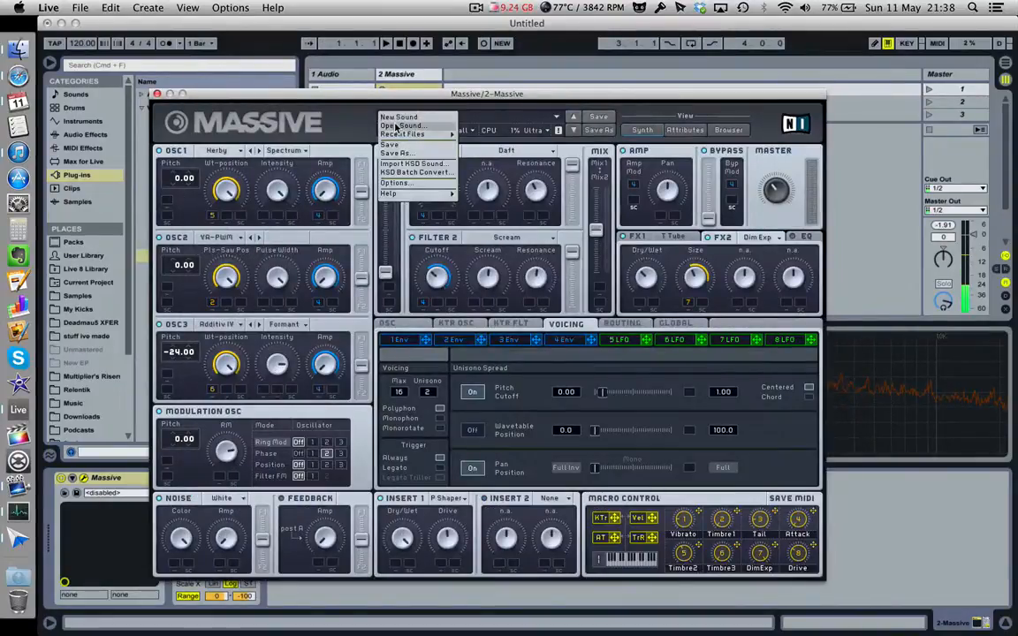
{"action": "left_click", "coordinate": [395, 126]}
{"action": "double_click", "coordinate": [388, 415]}
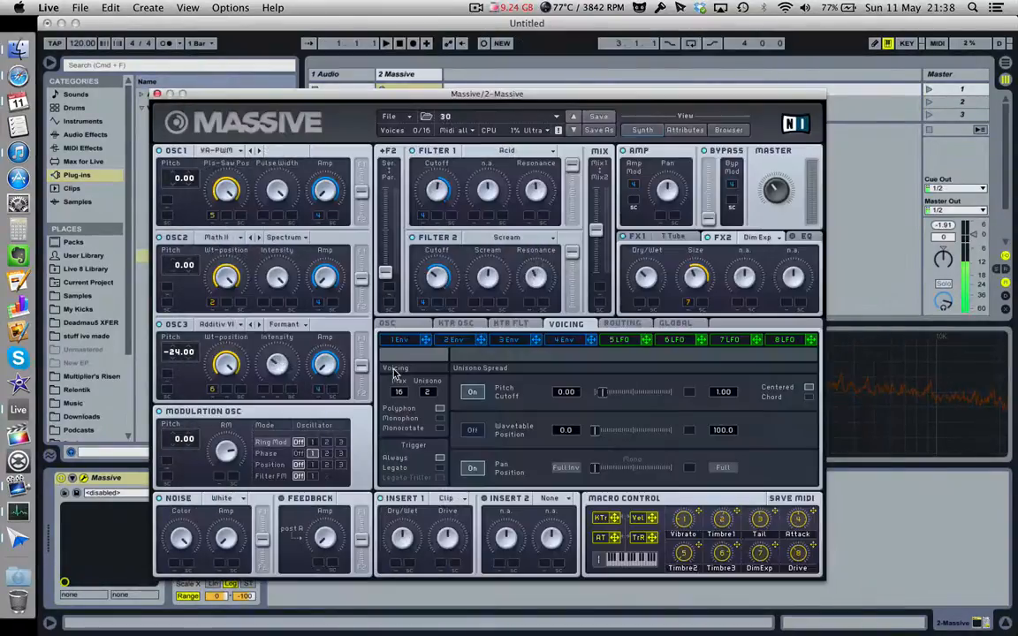
{"action": "left_click", "coordinate": [389, 116]}
{"action": "left_click", "coordinate": [394, 129]}
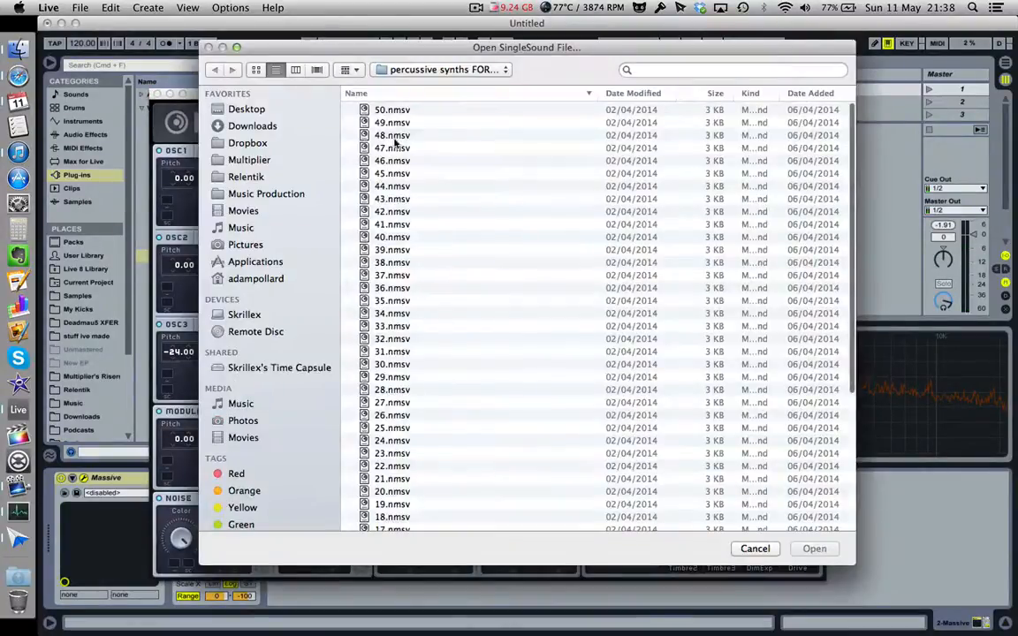
{"action": "double_click", "coordinate": [393, 111]}
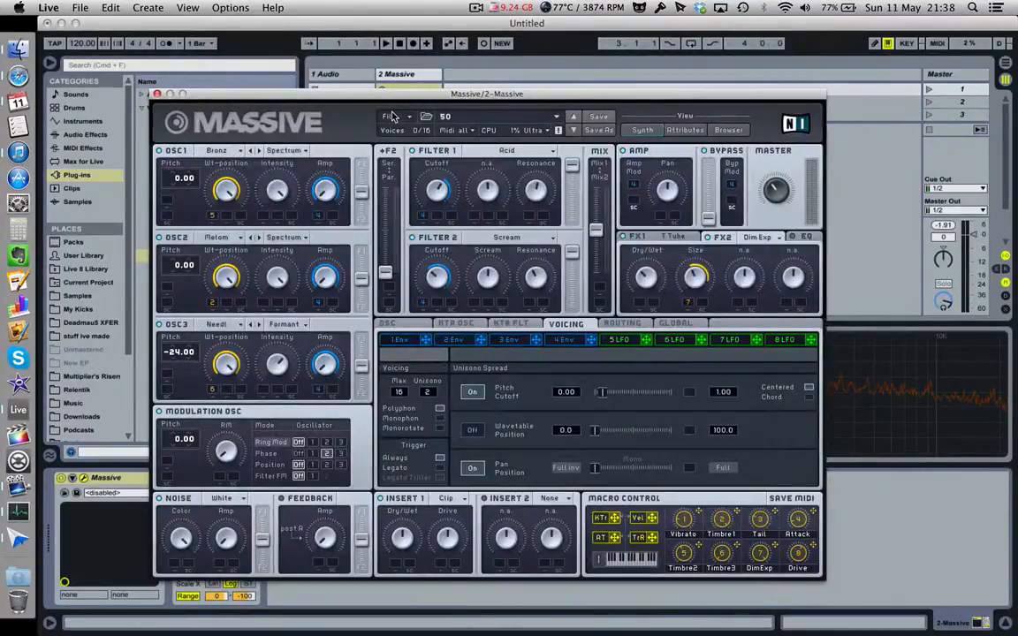
- Open preset 15 from the percussive synths folder and display the wavetable mode options for OSC3
{"action": "left_click", "coordinate": [390, 116]}
{"action": "mouse_move", "coordinate": [408, 134]}
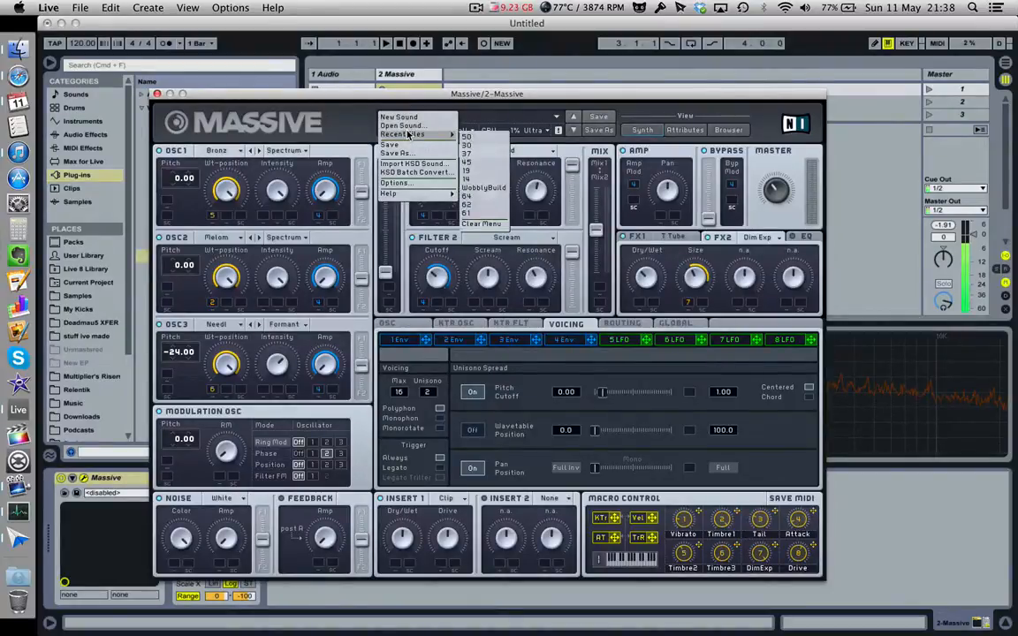
{"action": "left_click", "coordinate": [401, 125]}
{"action": "scroll", "coordinate": [384, 347], "scroll_direction": "down", "scroll_amount": 10}
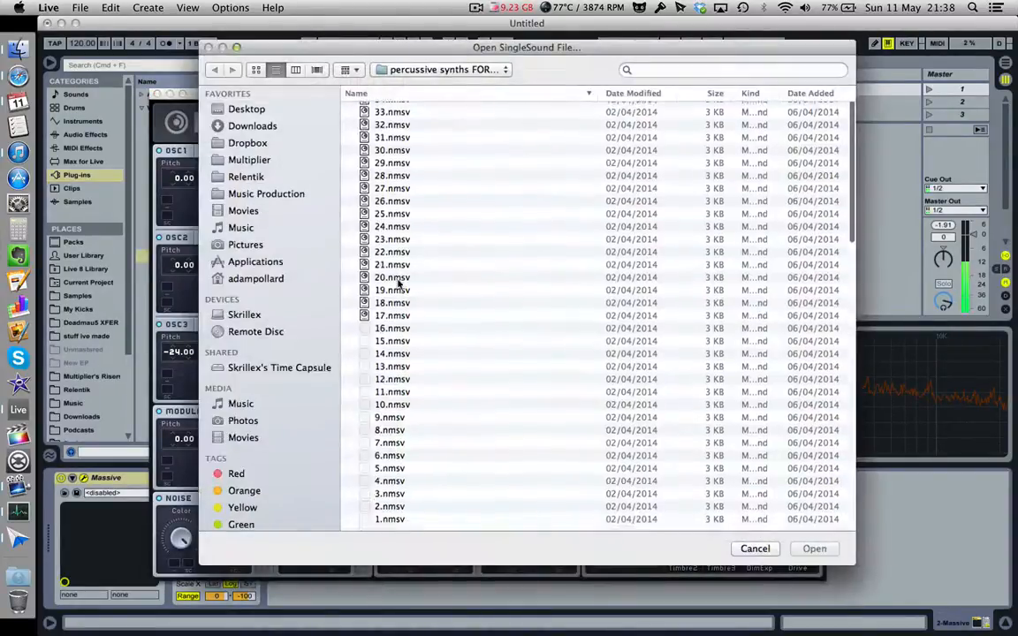
{"action": "double_click", "coordinate": [384, 348]}
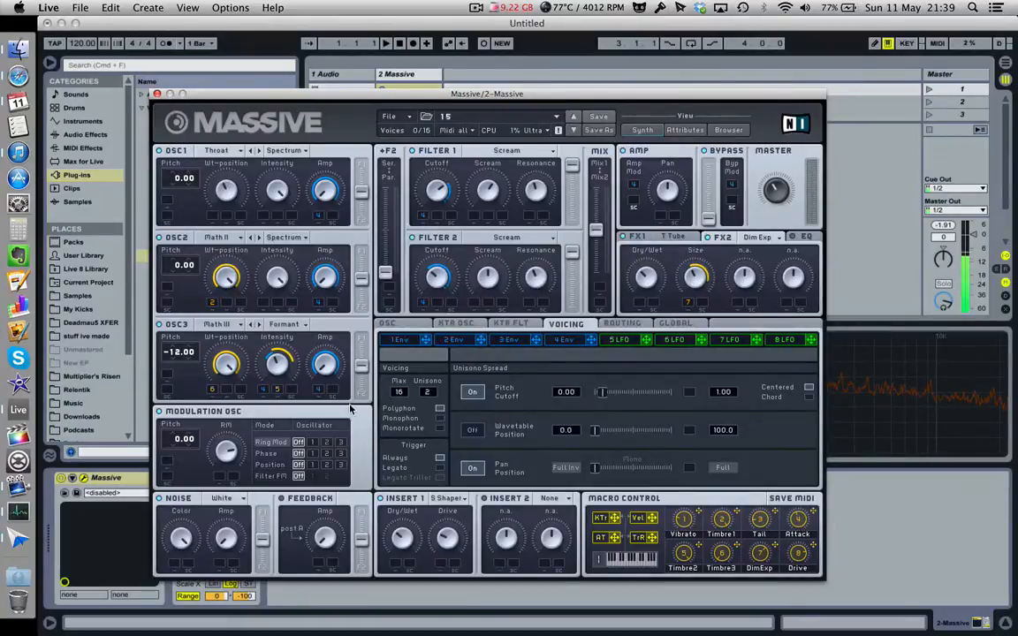
{"action": "left_click", "coordinate": [287, 327]}
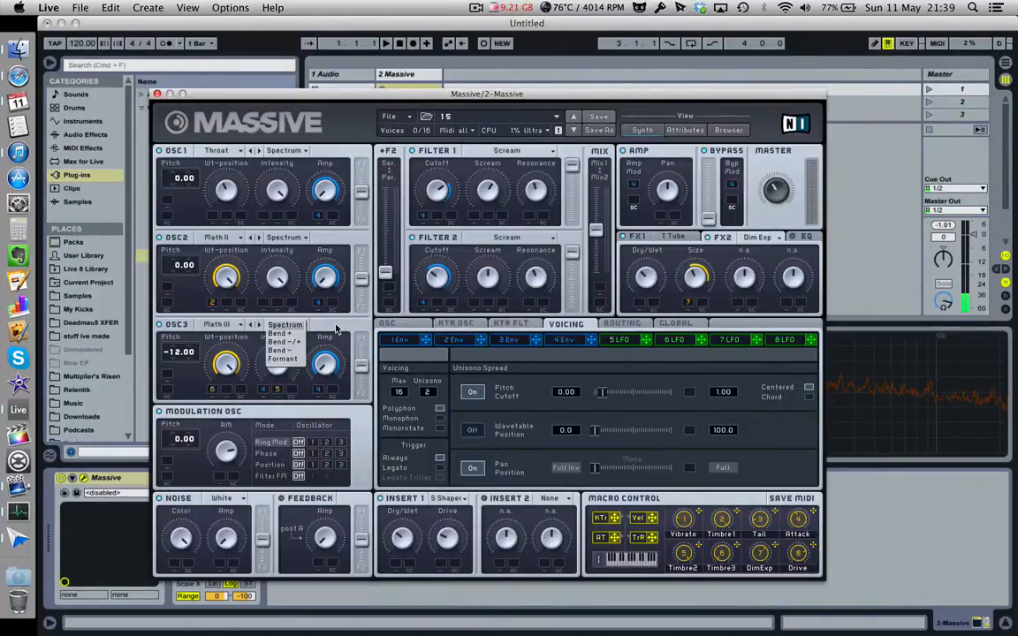
- Choose Formant as OSC3's wavetable mode, then open preset 26 from the percussive synths folder
{"action": "left_click", "coordinate": [283, 358]}
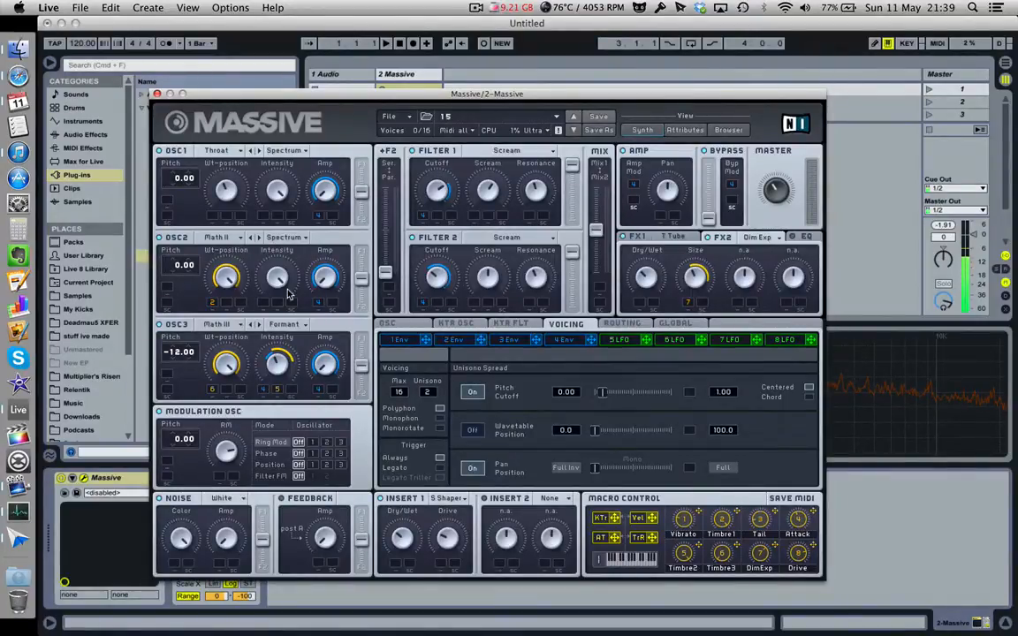
{"action": "left_click", "coordinate": [390, 116]}
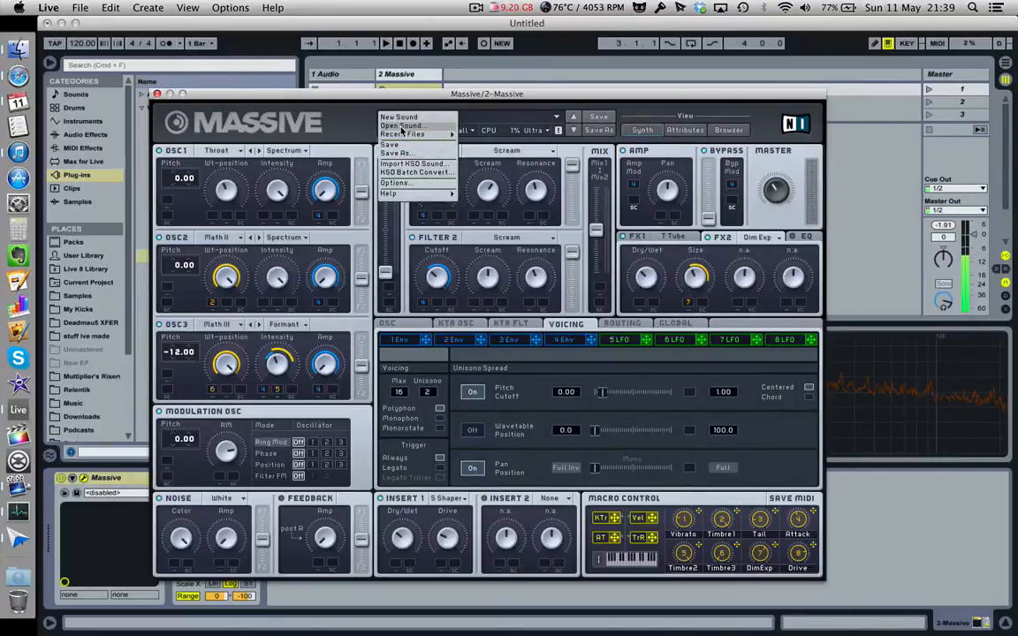
{"action": "left_click", "coordinate": [403, 127]}
{"action": "double_click", "coordinate": [394, 419]}
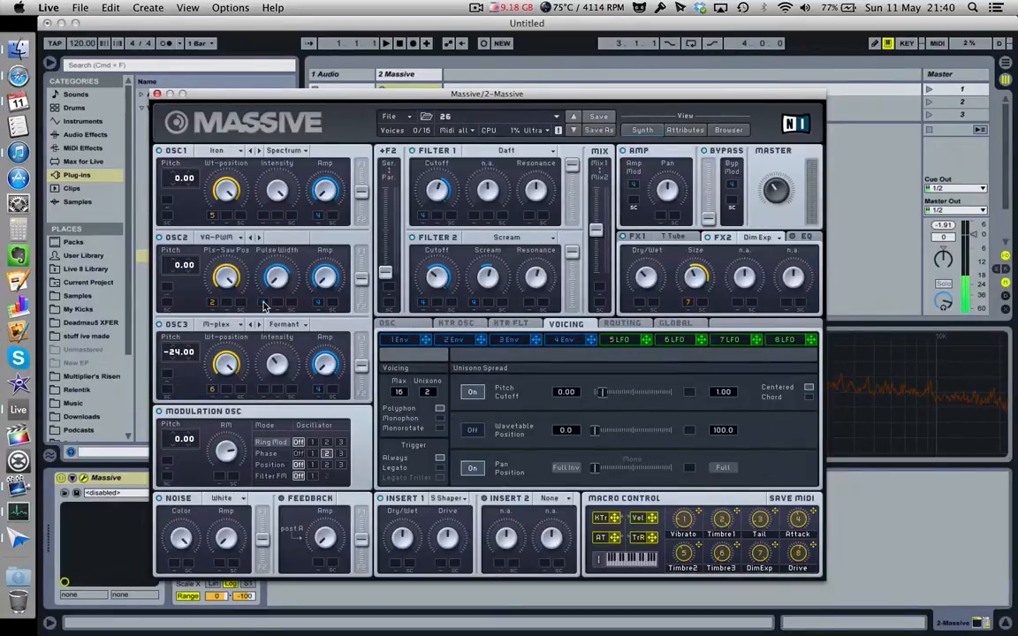
- Browse the new massive presets folder, including its SFX subfolder, for presets from other packs
{"action": "left_click", "coordinate": [391, 117]}
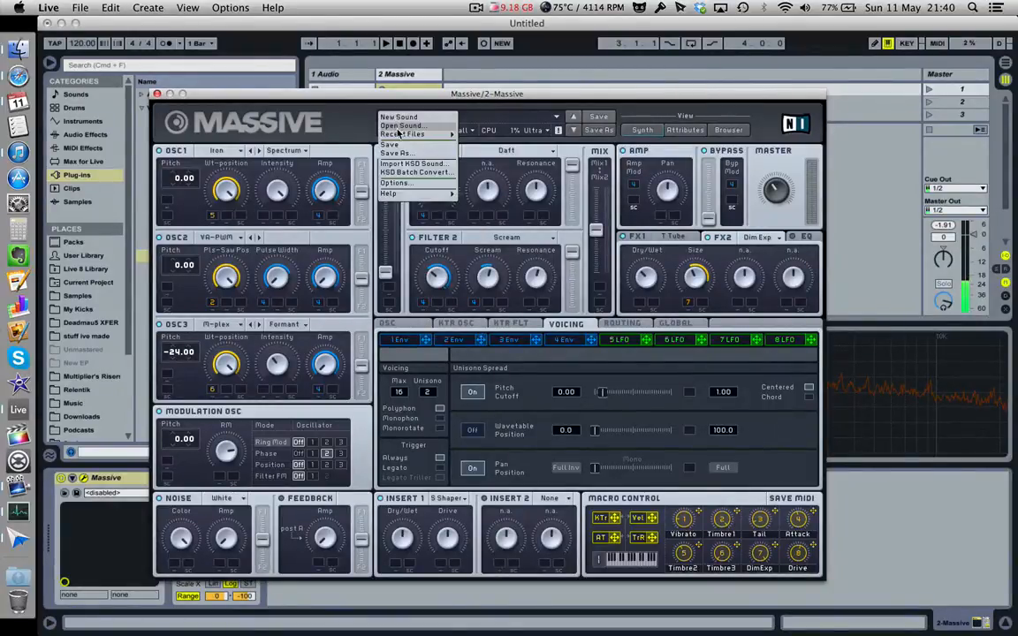
{"action": "left_click", "coordinate": [400, 125]}
{"action": "left_click", "coordinate": [419, 72]}
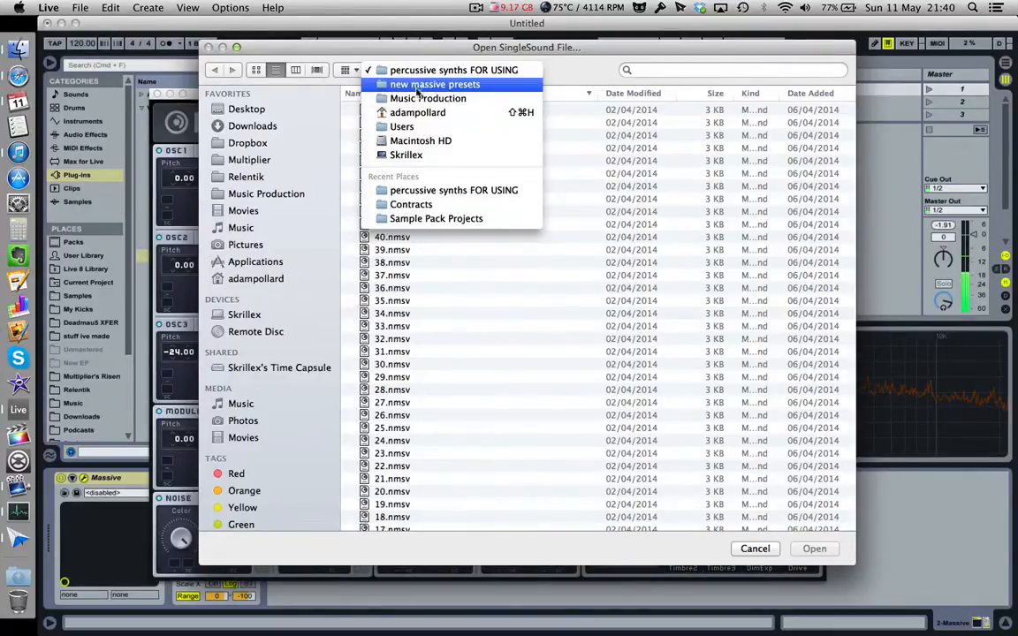
{"action": "left_click", "coordinate": [419, 87]}
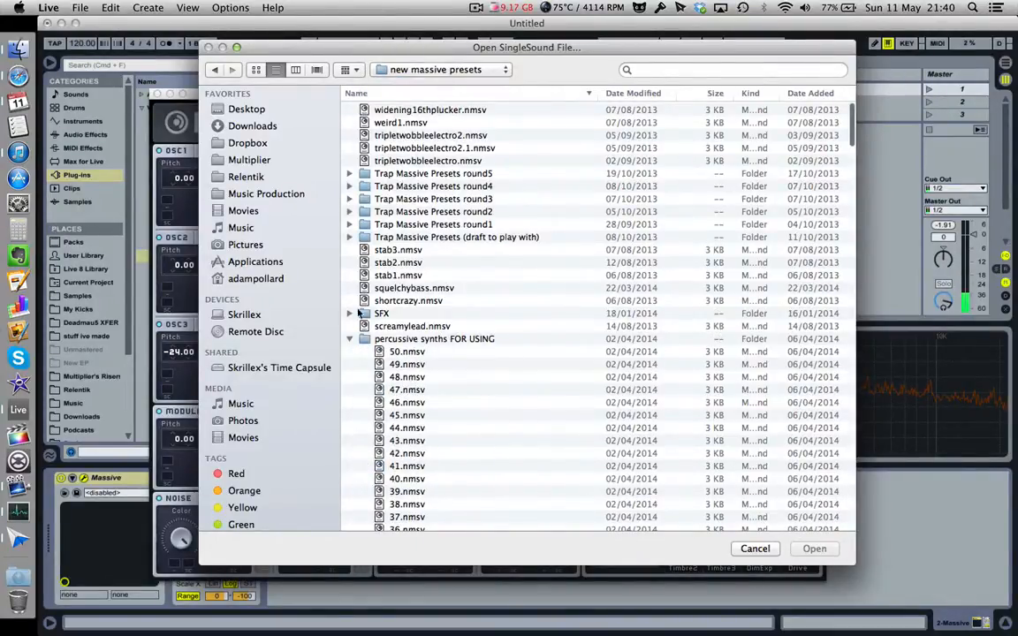
{"action": "left_click", "coordinate": [349, 314]}
{"action": "left_click", "coordinate": [349, 314]}
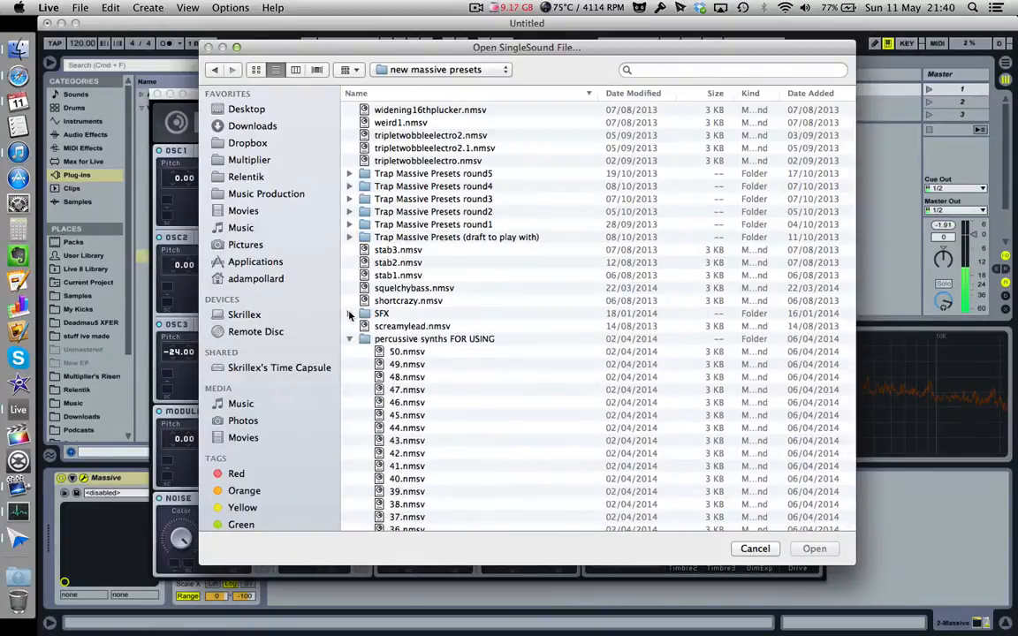
{"action": "left_click", "coordinate": [349, 314]}
{"action": "scroll", "coordinate": [417, 351], "scroll_direction": "down", "scroll_amount": 3}
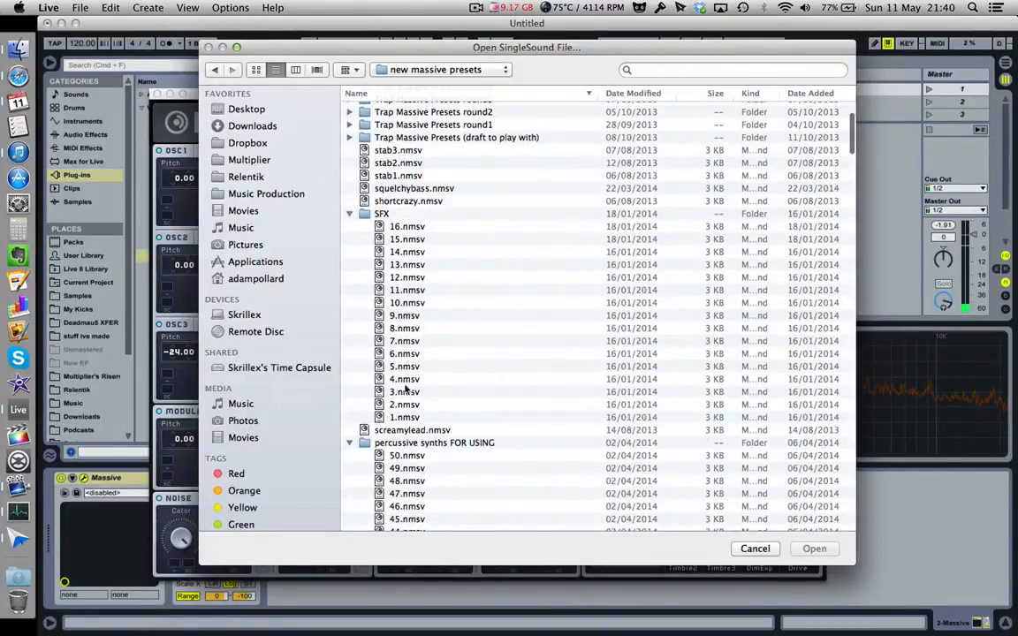
{"action": "left_click", "coordinate": [348, 213]}
{"action": "scroll", "coordinate": [349, 216], "scroll_direction": "up", "scroll_amount": 5}
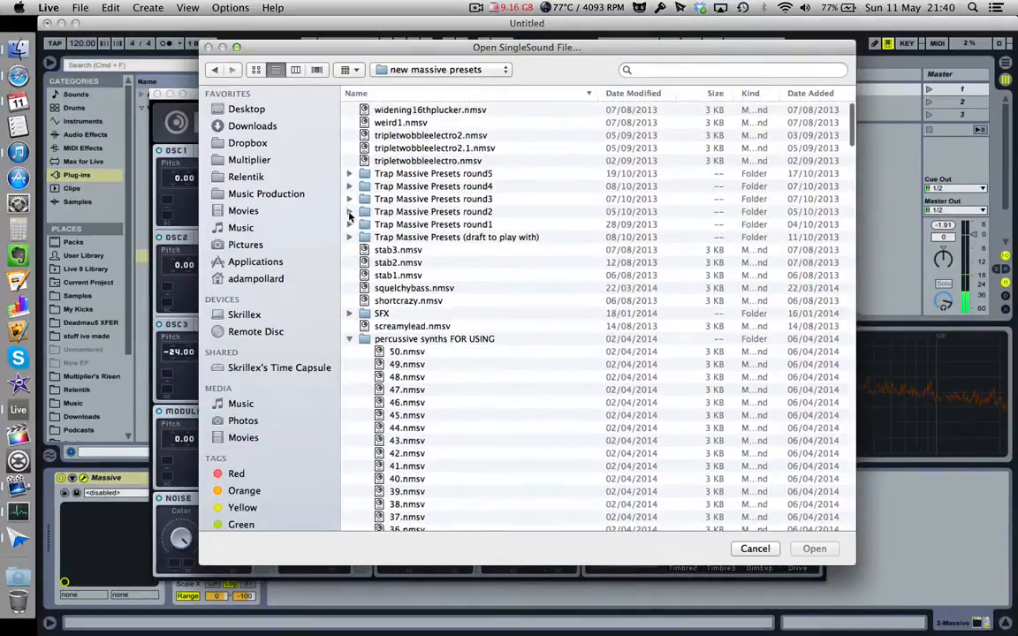
{"action": "scroll", "coordinate": [349, 215], "scroll_direction": "down", "scroll_amount": 10}
{"action": "scroll", "coordinate": [349, 216], "scroll_direction": "down", "scroll_amount": 5}
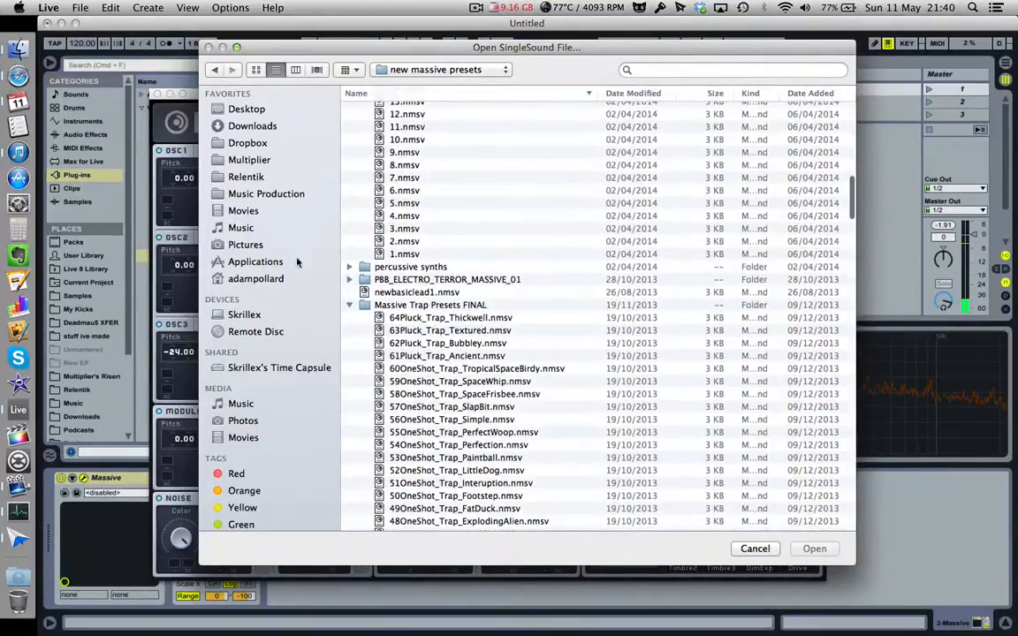
- Open preset 42 from the DnB Pads Textures Atmospheres folder within Sample Pack Projects in Music Production
{"action": "left_click", "coordinate": [252, 176]}
{"action": "left_click", "coordinate": [282, 196]}
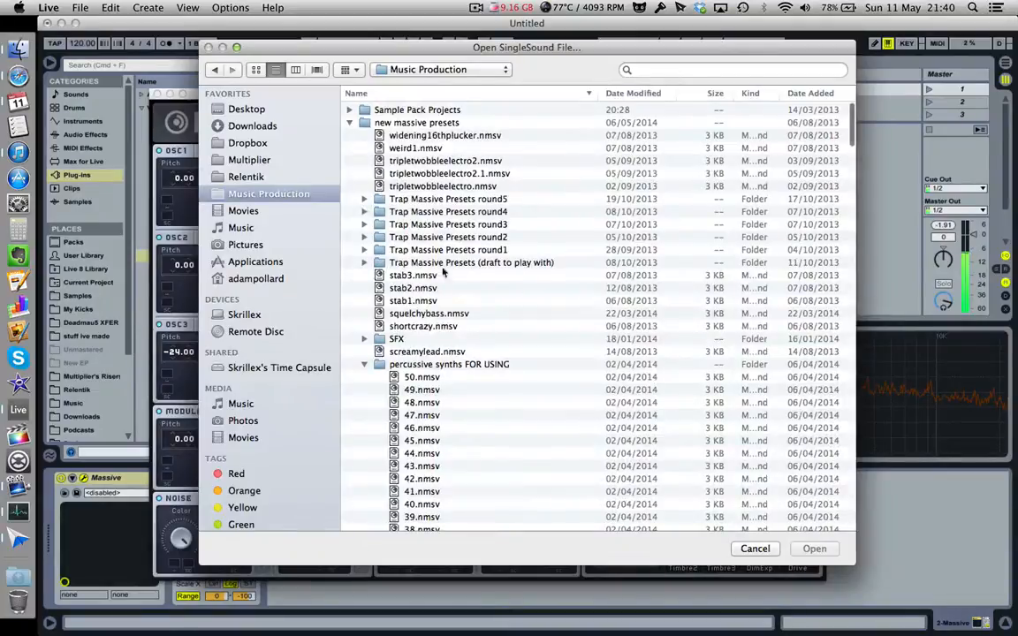
{"action": "scroll", "coordinate": [382, 340], "scroll_direction": "up", "scroll_amount": 3}
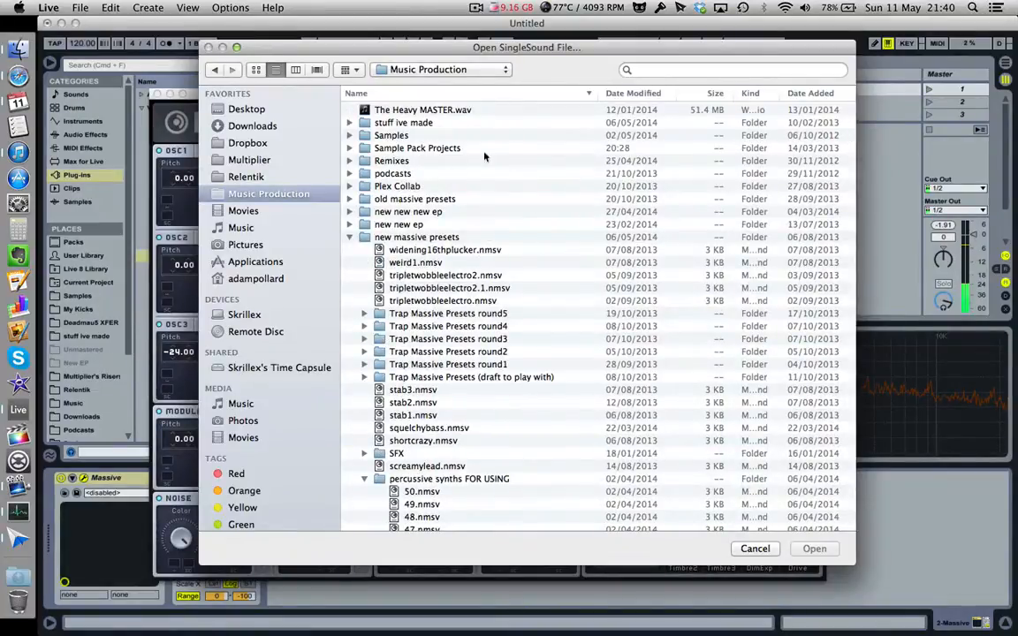
{"action": "left_click", "coordinate": [476, 8]}
{"action": "left_click", "coordinate": [457, 60]}
{"action": "left_click", "coordinate": [349, 148]}
{"action": "scroll", "coordinate": [387, 237], "scroll_direction": "down", "scroll_amount": 5}
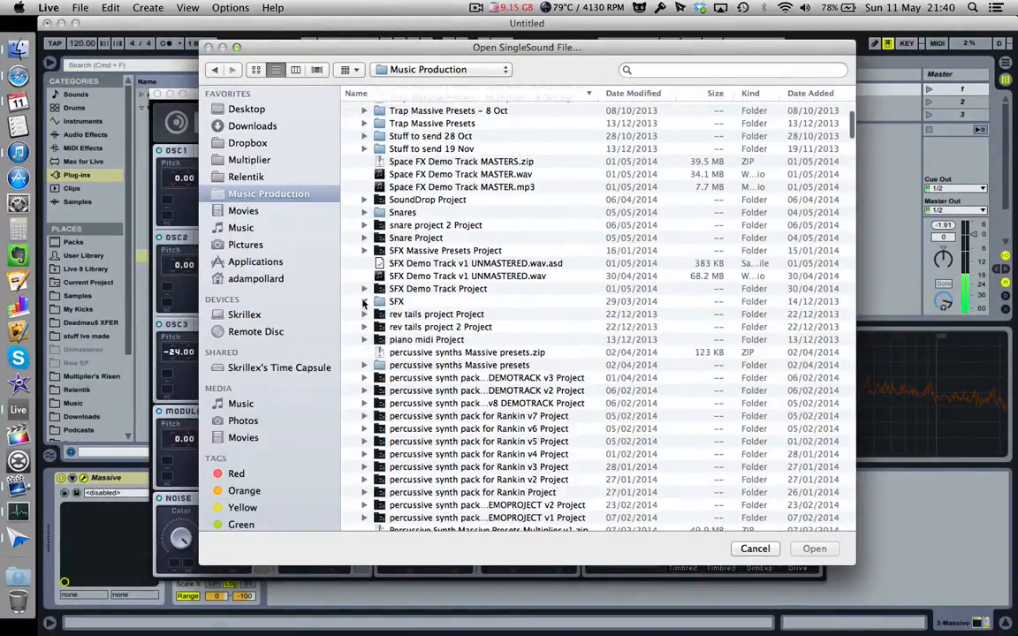
{"action": "left_click", "coordinate": [363, 303]}
{"action": "left_click", "coordinate": [363, 303]}
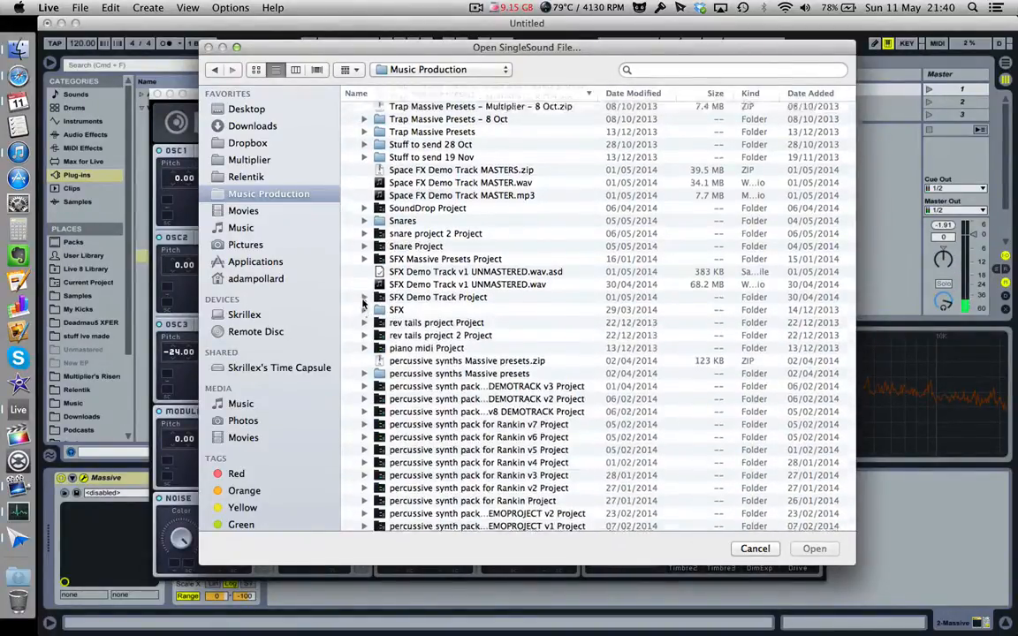
{"action": "scroll", "coordinate": [362, 303], "scroll_direction": "up", "scroll_amount": 3}
{"action": "scroll", "coordinate": [362, 303], "scroll_direction": "down", "scroll_amount": 20}
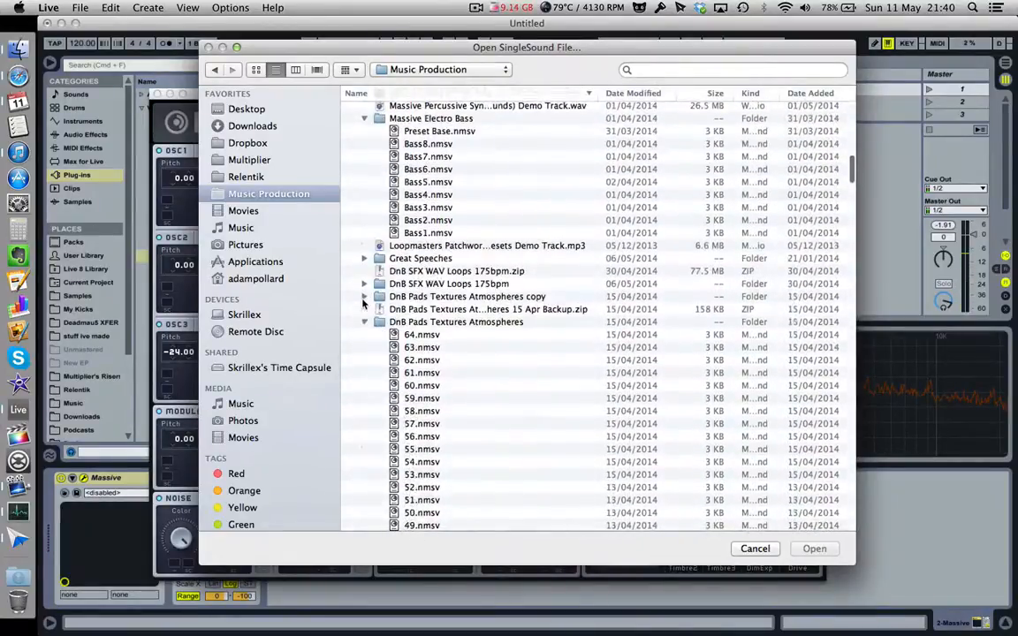
{"action": "scroll", "coordinate": [363, 303], "scroll_direction": "down", "scroll_amount": 6}
{"action": "double_click", "coordinate": [421, 388]}
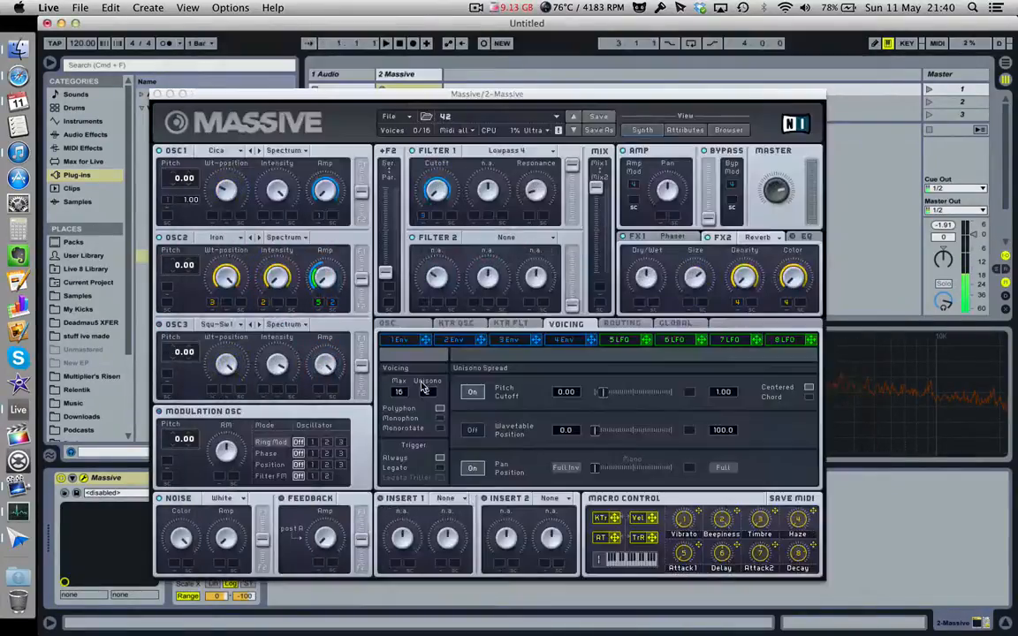
- Open preset 54 and then preset 10 from the DnB Pads Textures Atmospheres folder to compare their settings
{"action": "left_click", "coordinate": [393, 116]}
{"action": "left_click", "coordinate": [410, 178]}
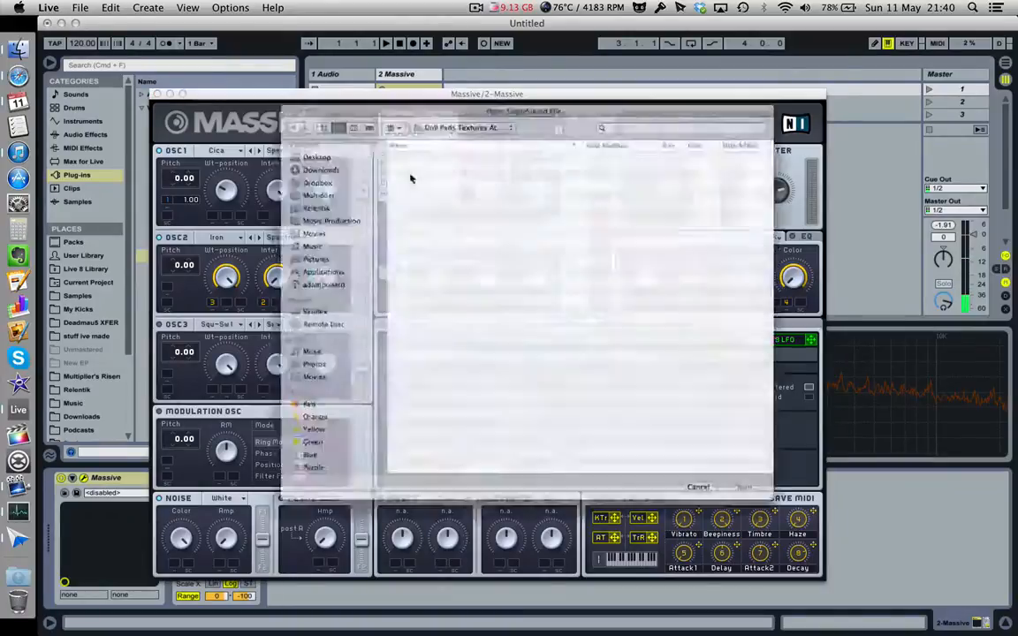
{"action": "double_click", "coordinate": [380, 219]}
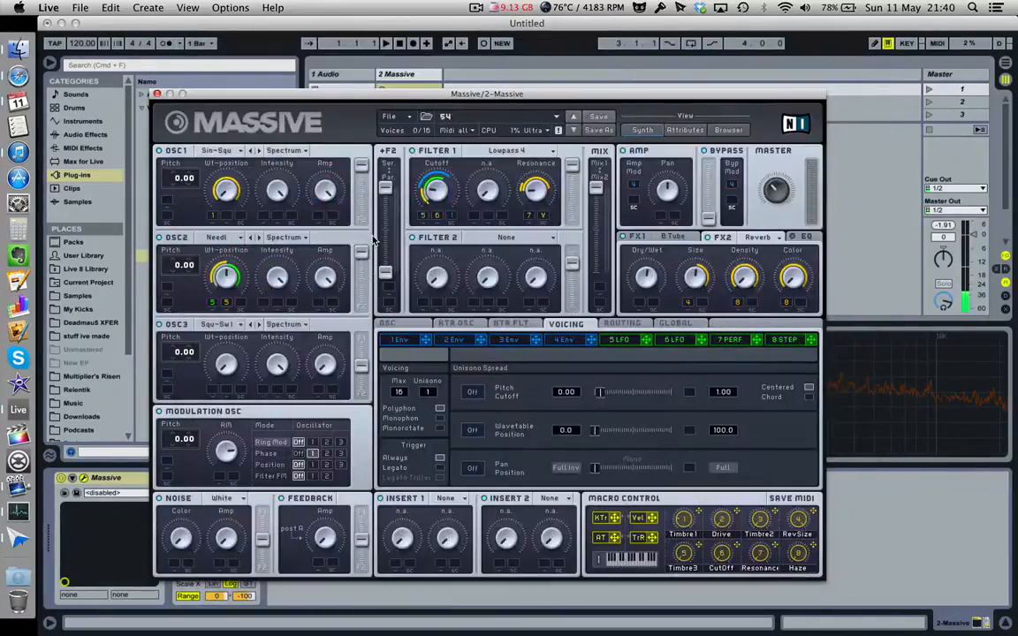
{"action": "left_click", "coordinate": [389, 115]}
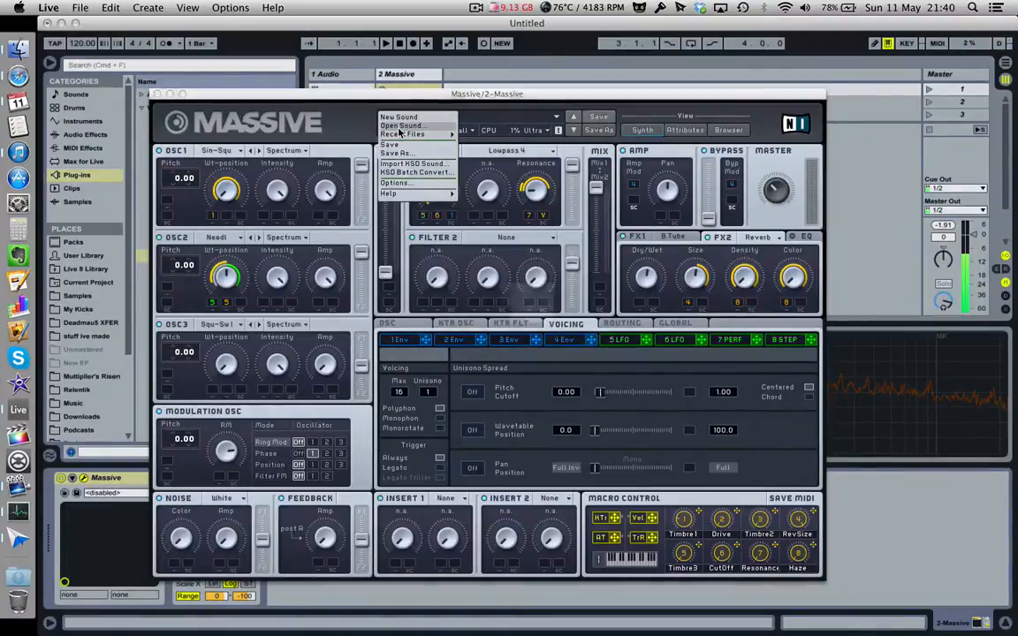
{"action": "left_click", "coordinate": [399, 125]}
{"action": "scroll", "coordinate": [404, 415], "scroll_direction": "down", "scroll_amount": 10}
{"action": "key", "text": "Escape"}
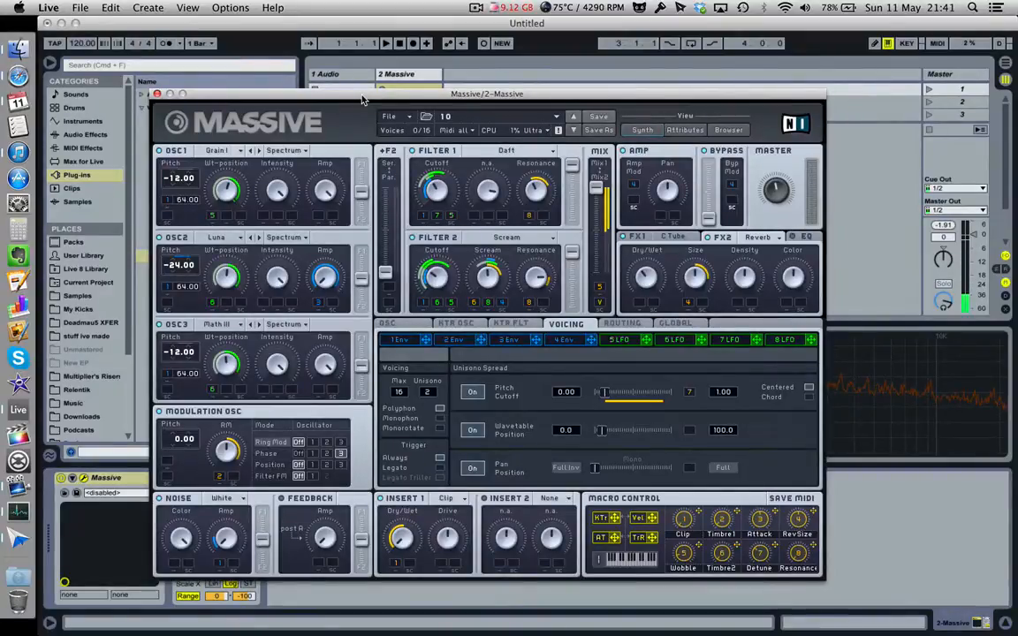
- Reposition the Massive window and examine the curve settings of LFO 5 and LFO 6 in preset 10
{"action": "left_click_drag", "start_coordinate": [360, 99], "coordinate": [743, 97]}
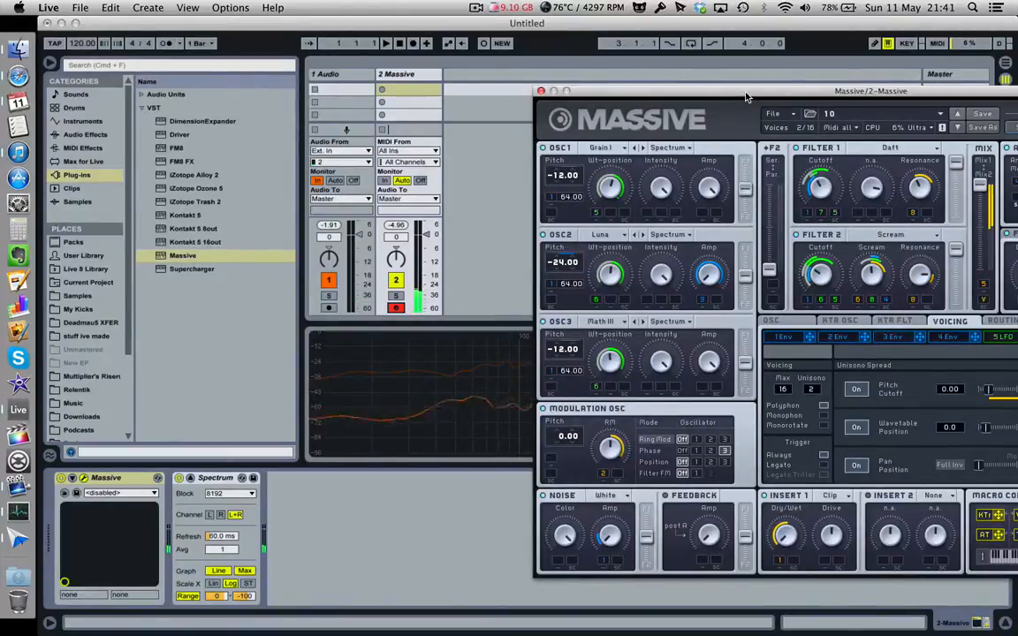
{"action": "left_click_drag", "start_coordinate": [745, 98], "coordinate": [399, 94]}
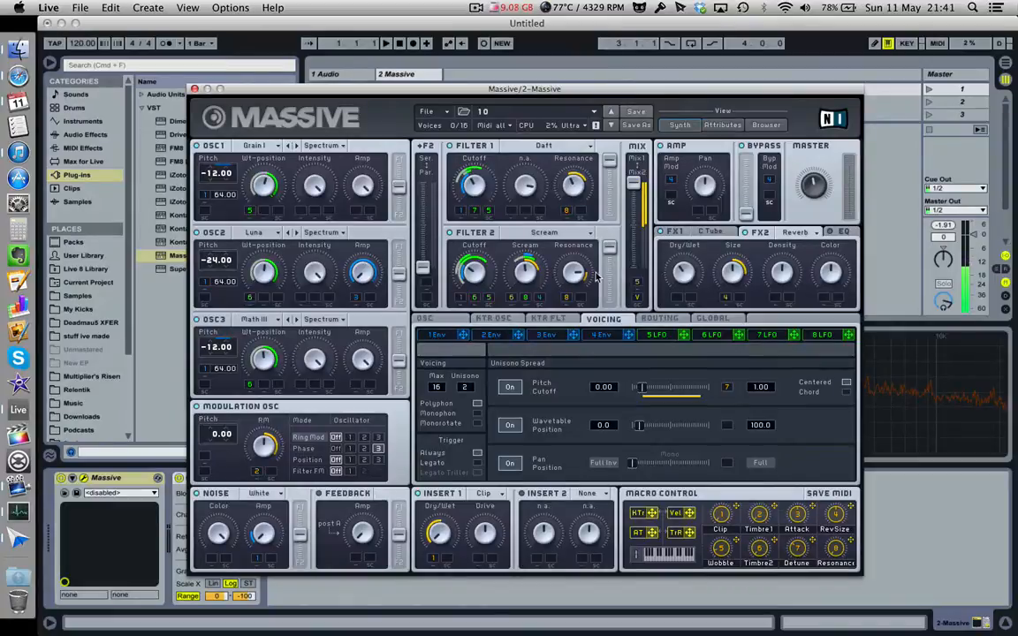
{"action": "left_click", "coordinate": [668, 333]}
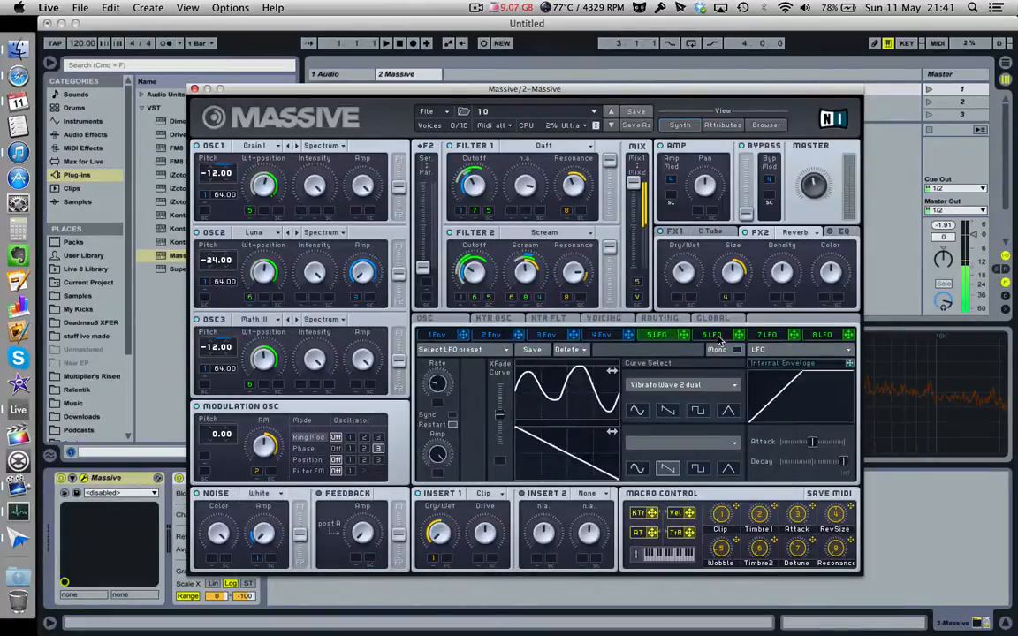
{"action": "left_click", "coordinate": [715, 336]}
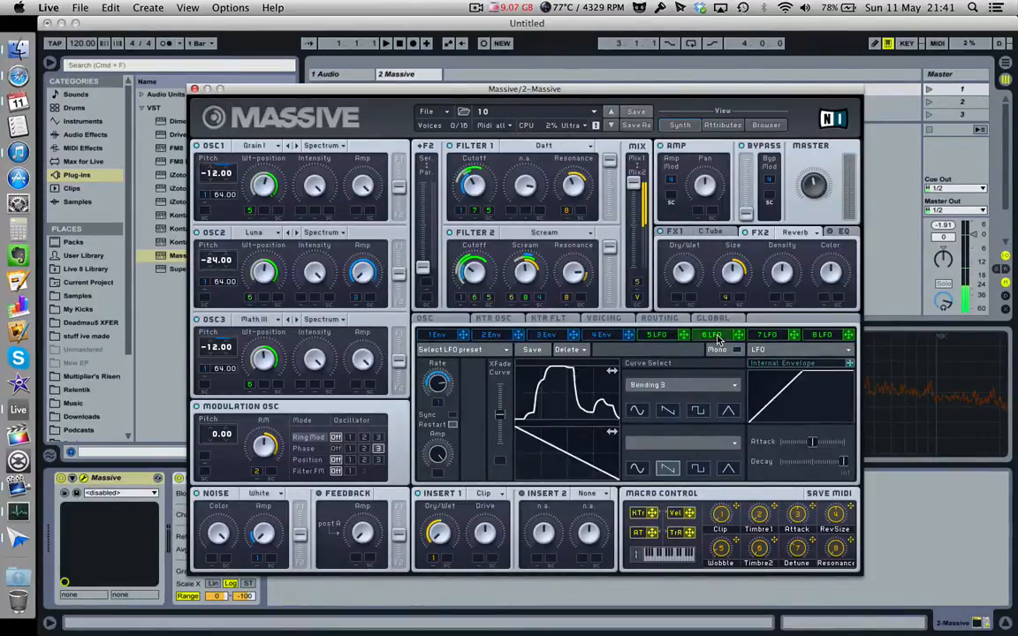
{"action": "left_click", "coordinate": [662, 340]}
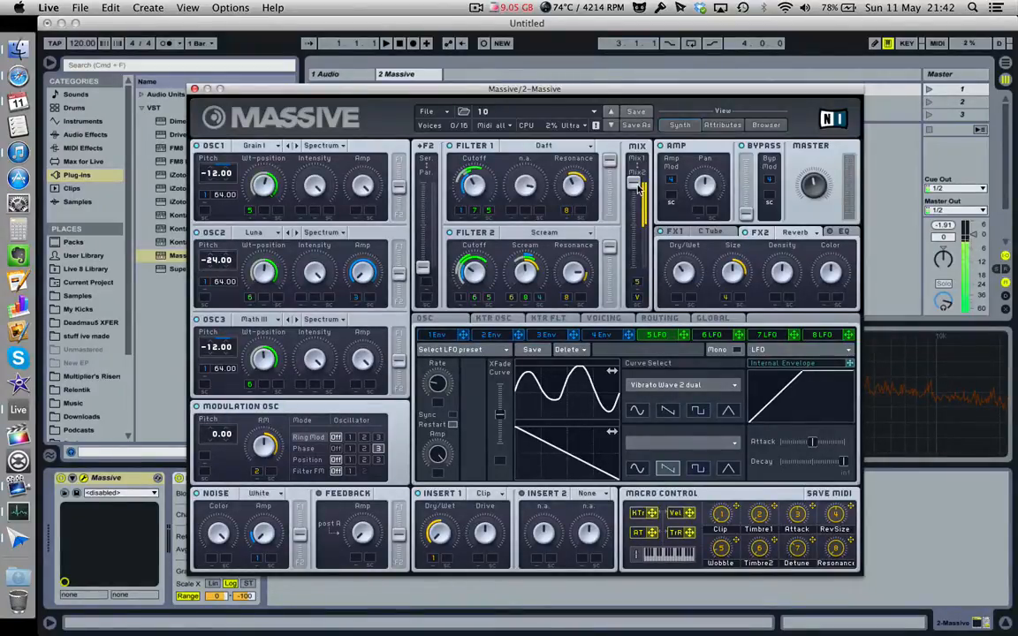
- Open preset 1 from the percussive synths FOR USING folder
{"action": "left_click", "coordinate": [426, 111]}
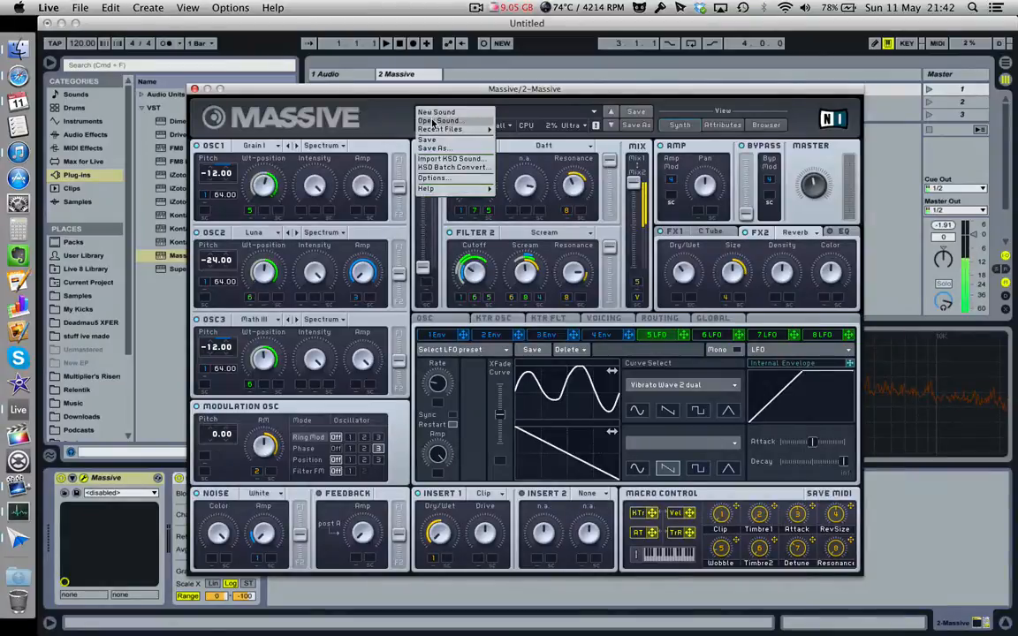
{"action": "left_click", "coordinate": [432, 126]}
{"action": "left_click", "coordinate": [447, 71]}
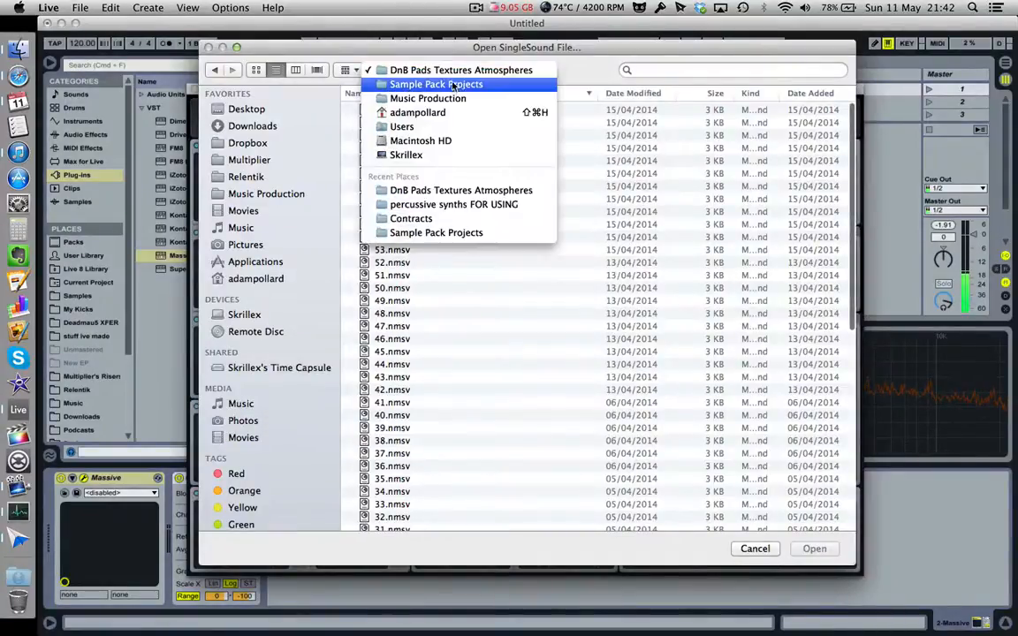
{"action": "left_click", "coordinate": [455, 204]}
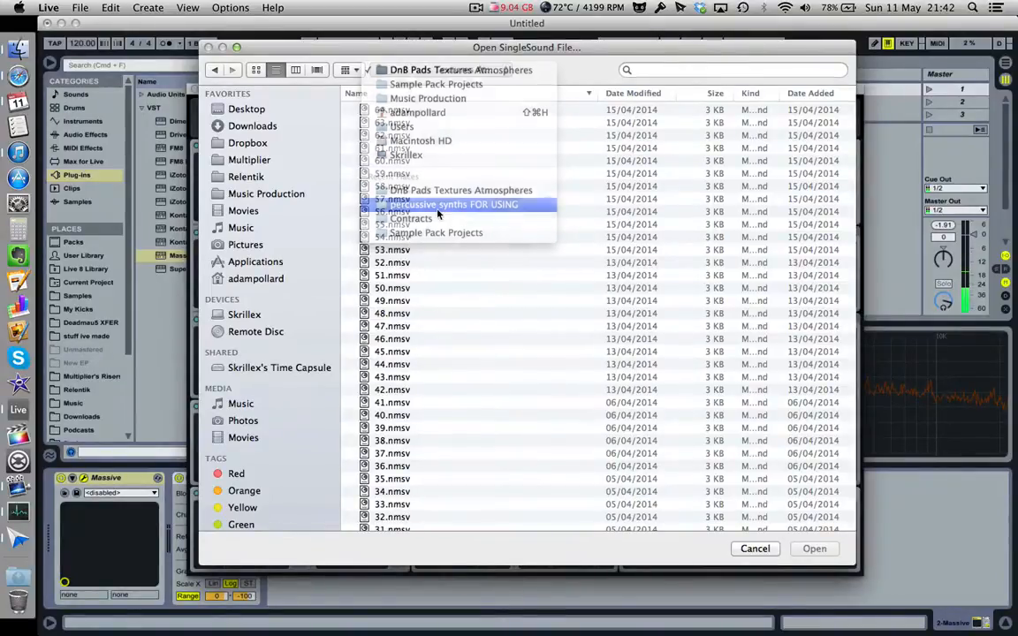
{"action": "scroll", "coordinate": [412, 309], "scroll_direction": "down", "scroll_amount": 5}
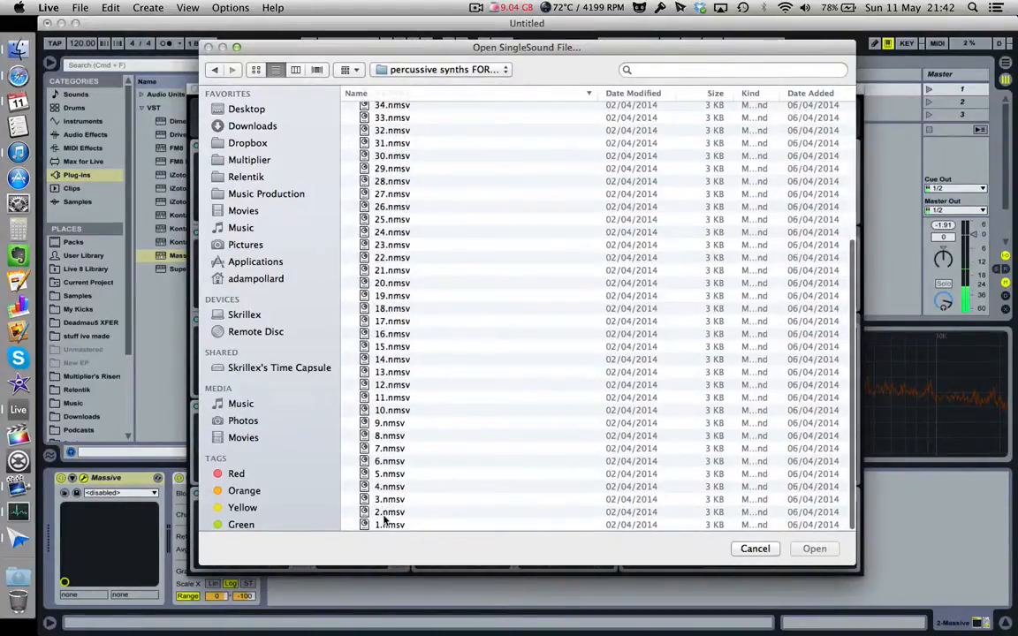
{"action": "double_click", "coordinate": [384, 524]}
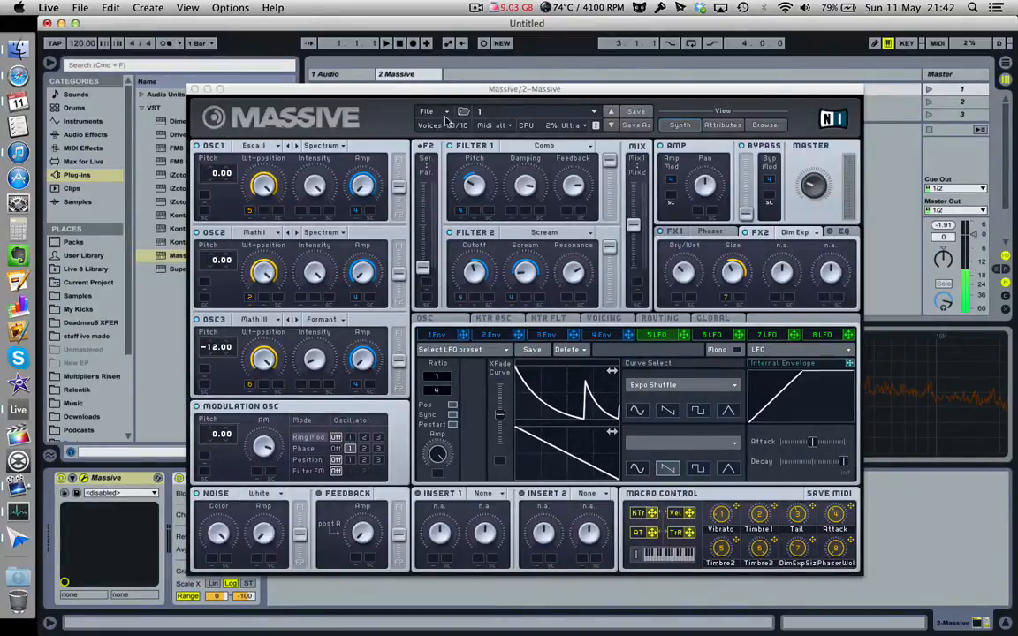
- Close the Massive plug-in window
{"action": "left_click", "coordinate": [195, 89]}
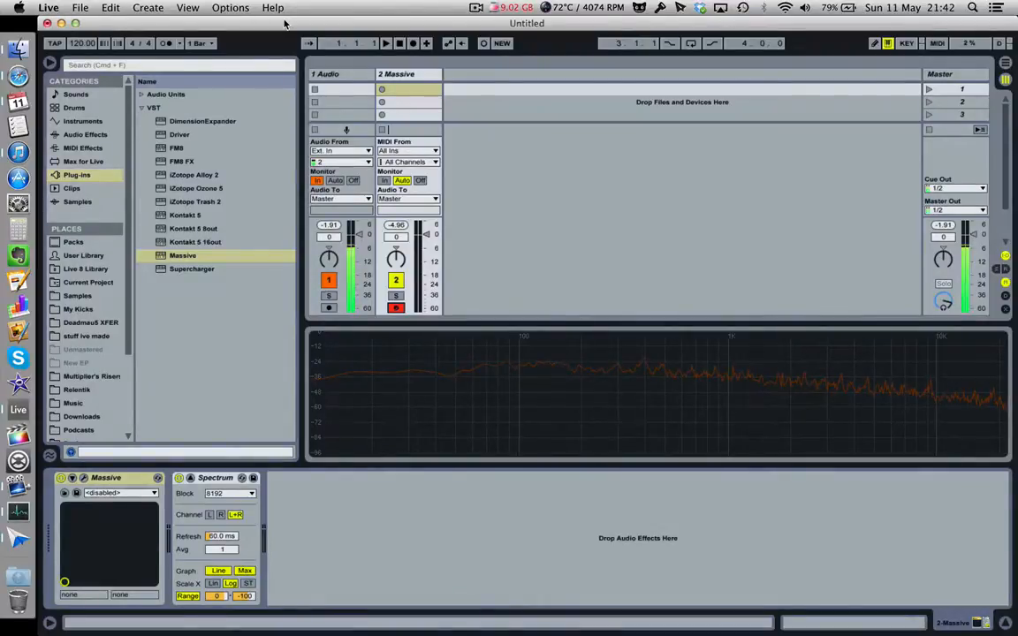
{"action": "left_click", "coordinate": [475, 7]}
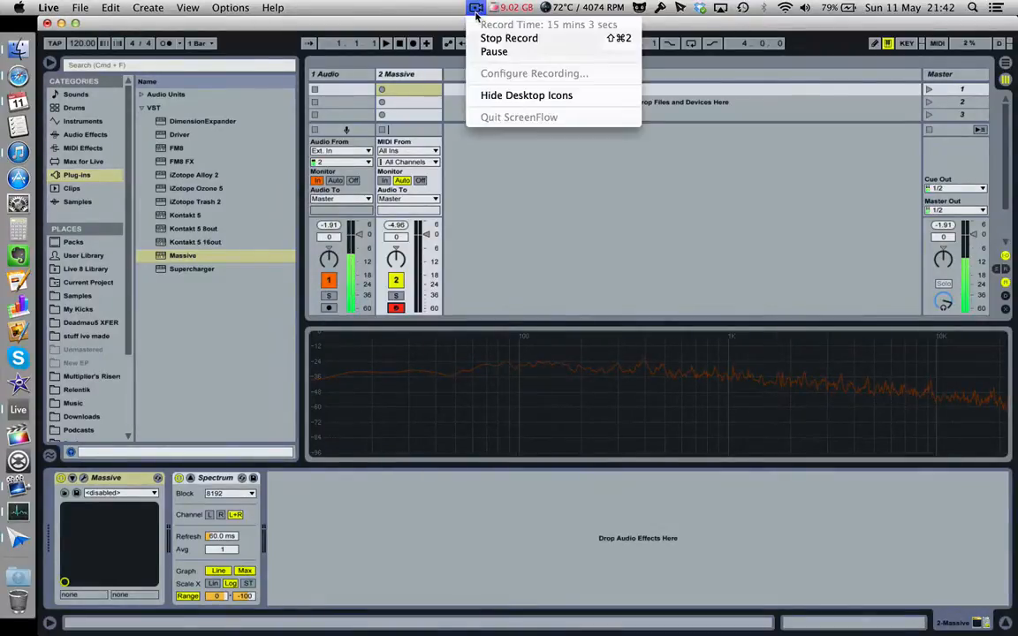